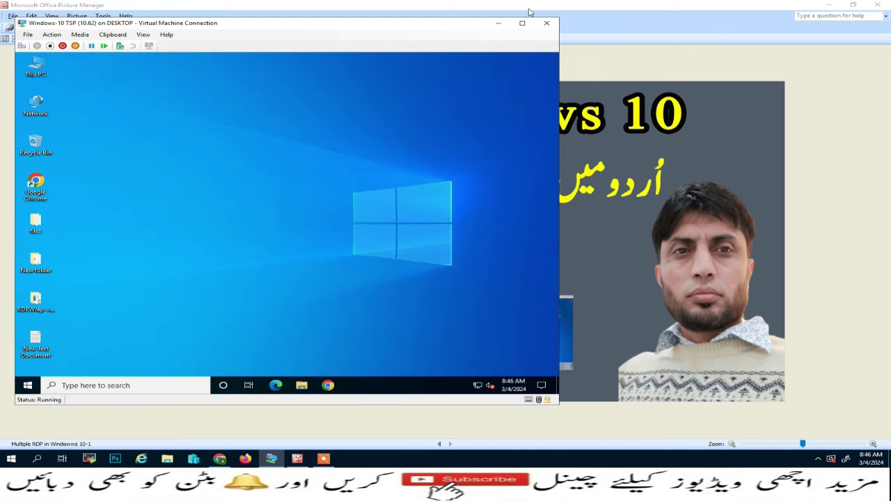
- Check the guest's Windows version with winver after toggling the VM full-screen view
click(522, 25)
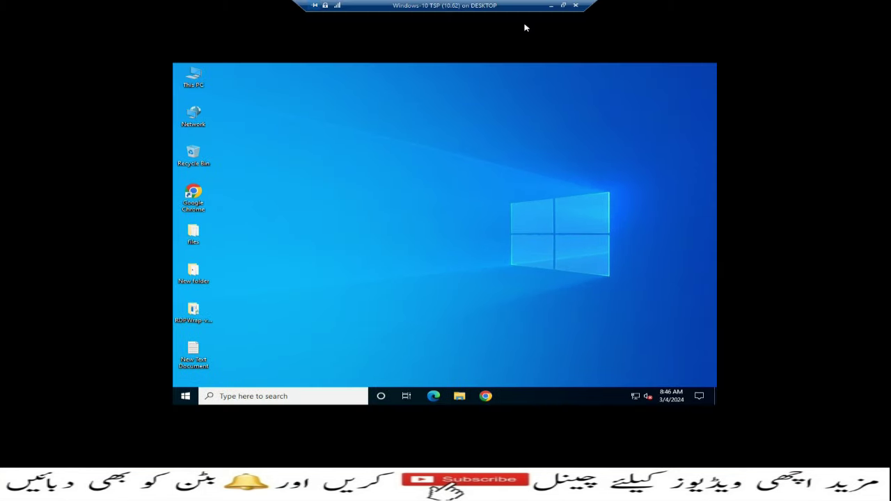
click(563, 5)
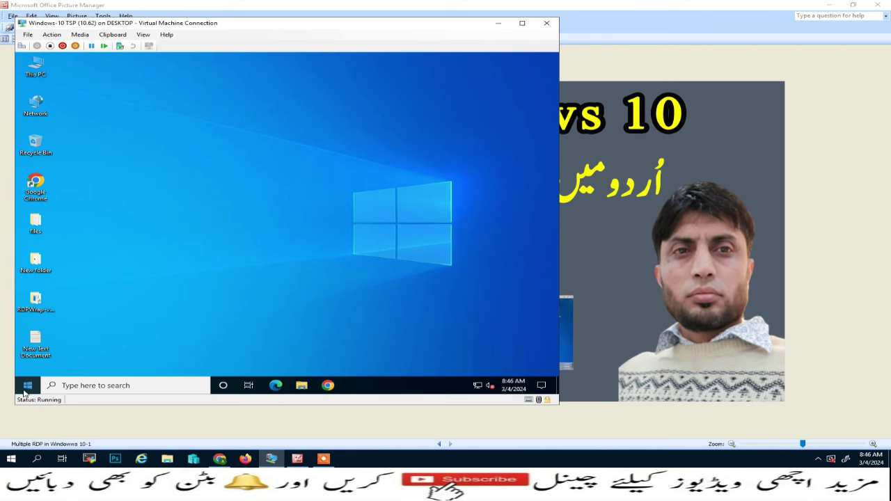
right_click(27, 385)
click(73, 349)
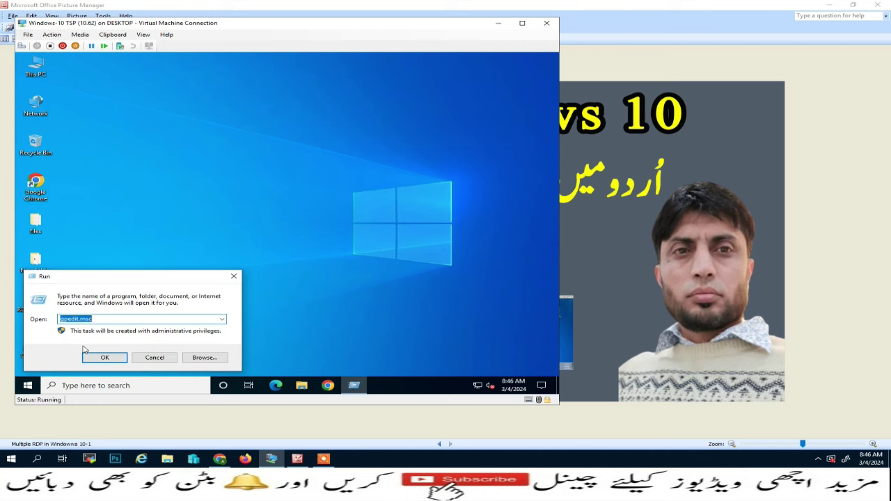
text(winver)
key(Return)
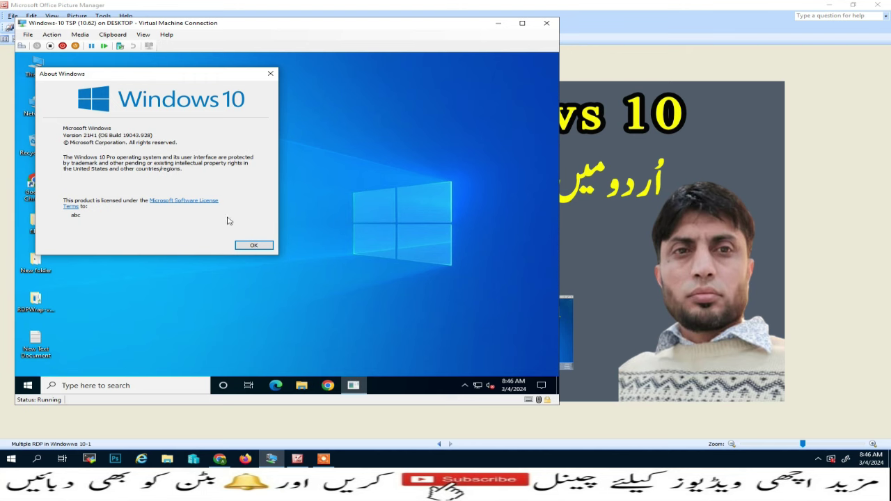
click(252, 245)
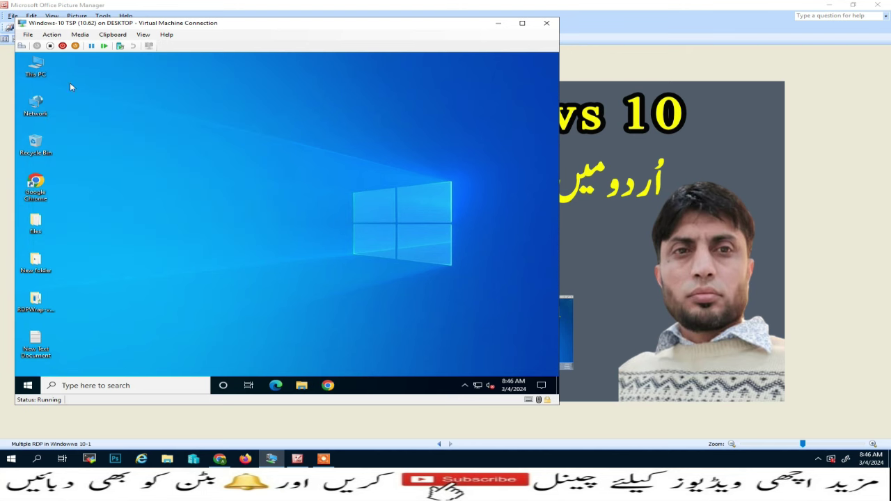
- Review the local user accounts in Computer Management's Local Users and Groups
right_click(39, 64)
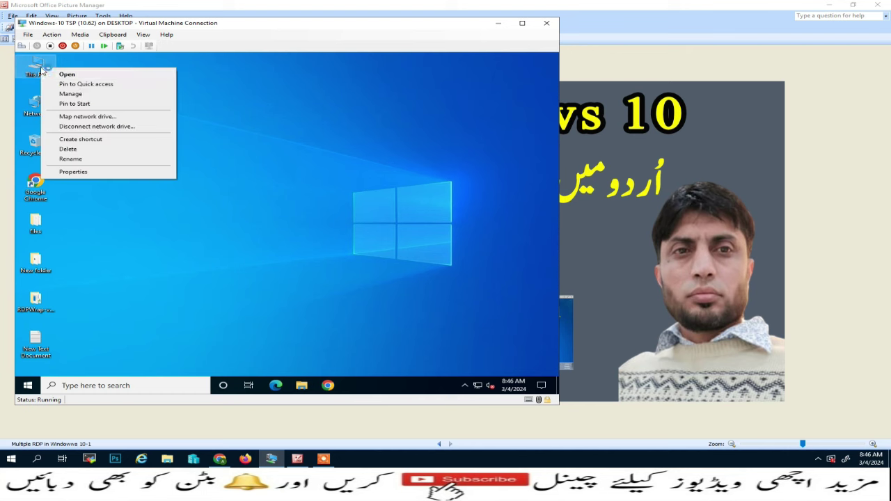
click(95, 95)
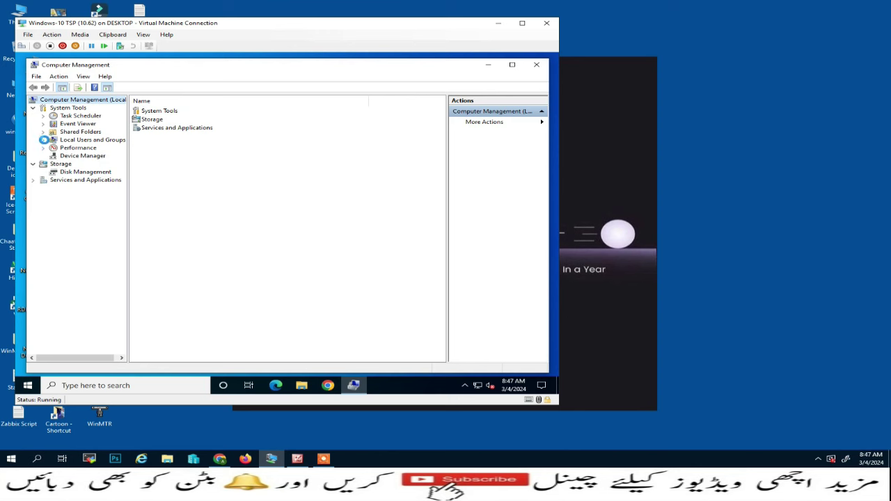
click(43, 140)
click(76, 147)
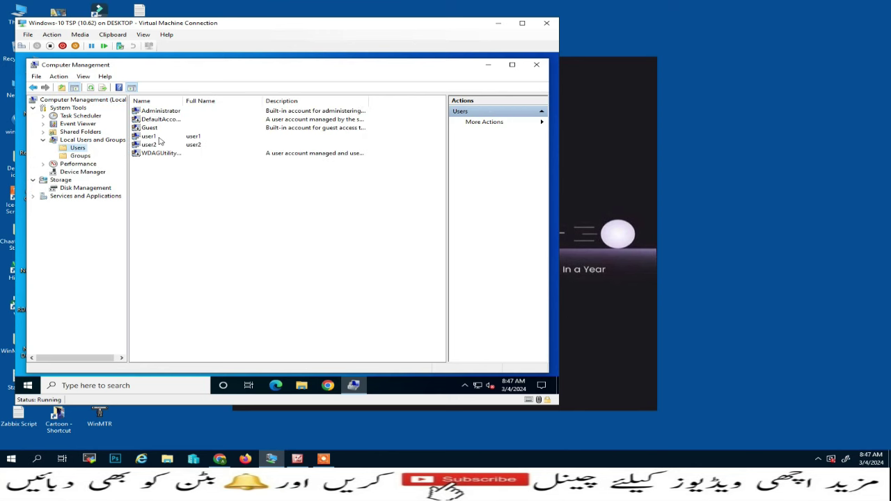
click(536, 64)
- Switch Enable Remote Desktop On in the This PC system settings and confirm
right_click(42, 74)
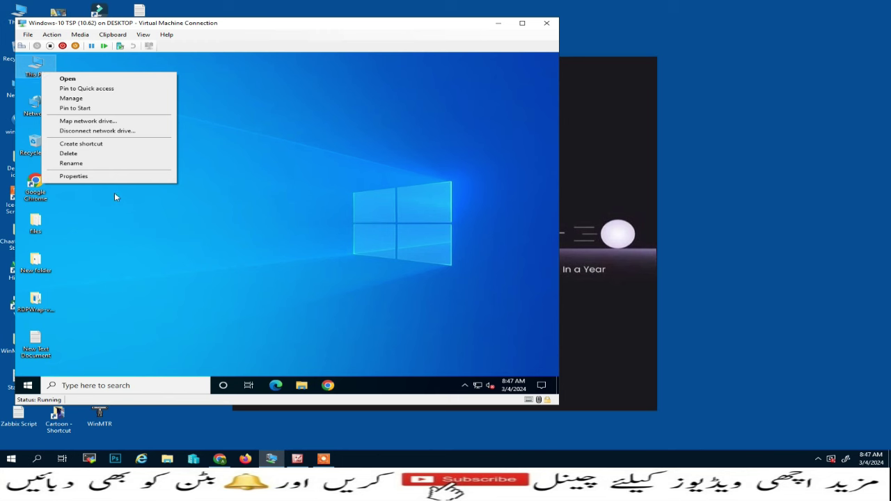
click(115, 176)
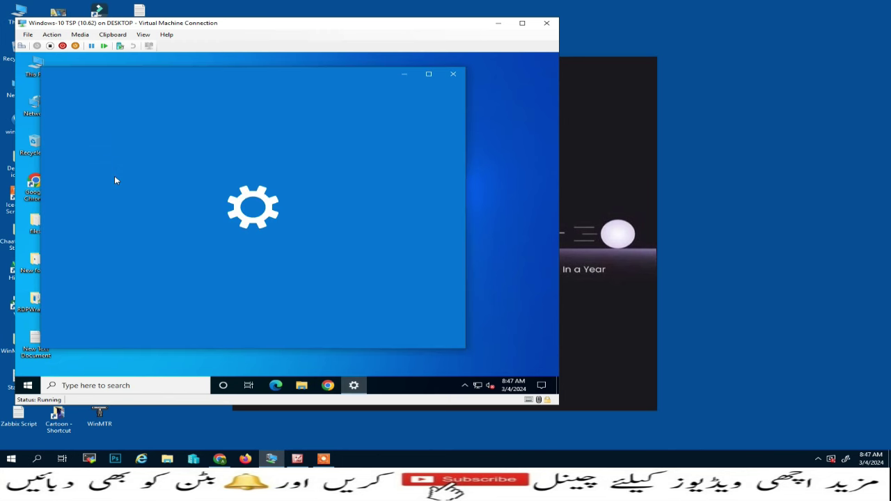
scroll(121, 228, down, 3)
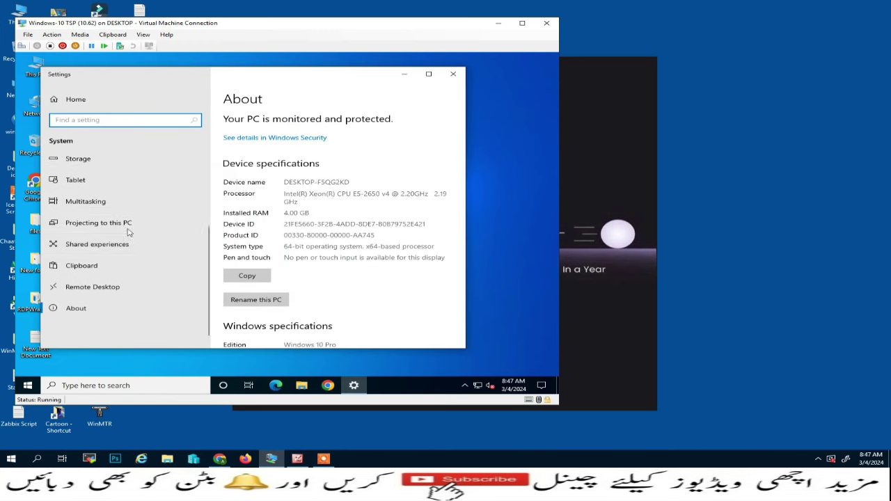
click(86, 287)
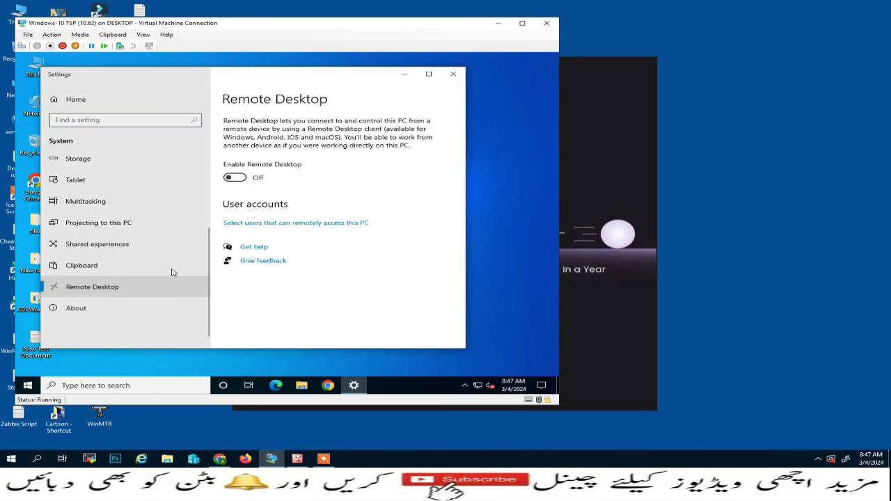
click(237, 178)
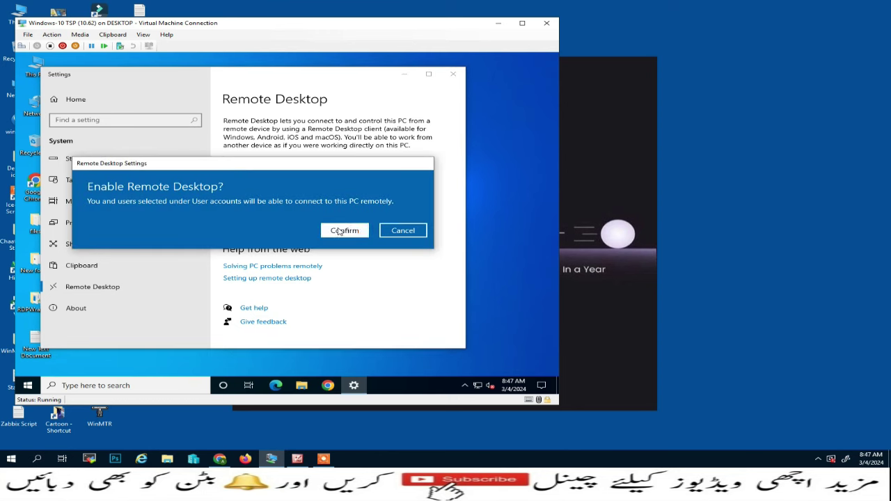
click(346, 231)
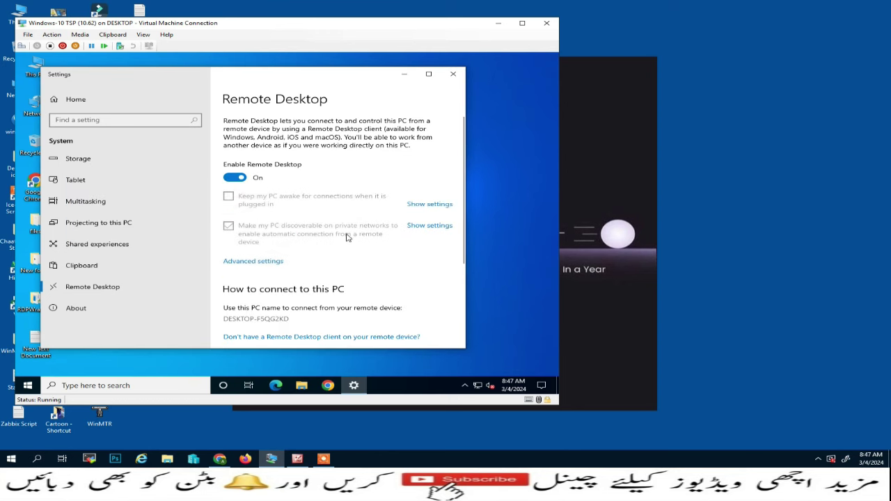
- Accept the remote users list allowing user1 and user2, then close Settings
scroll(346, 237, down, 3)
click(260, 258)
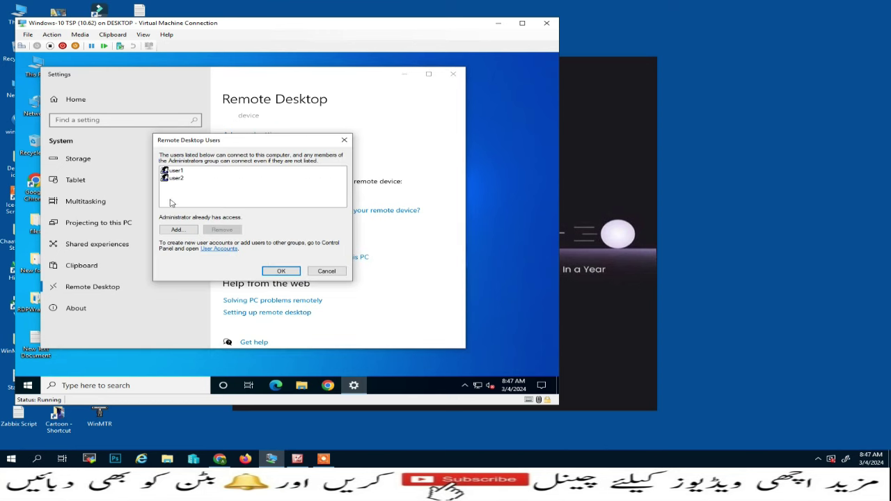
click(282, 271)
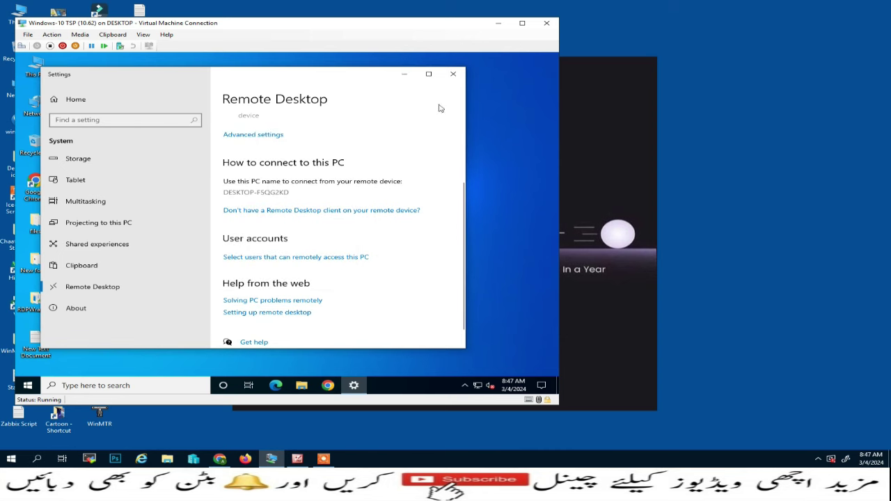
click(453, 74)
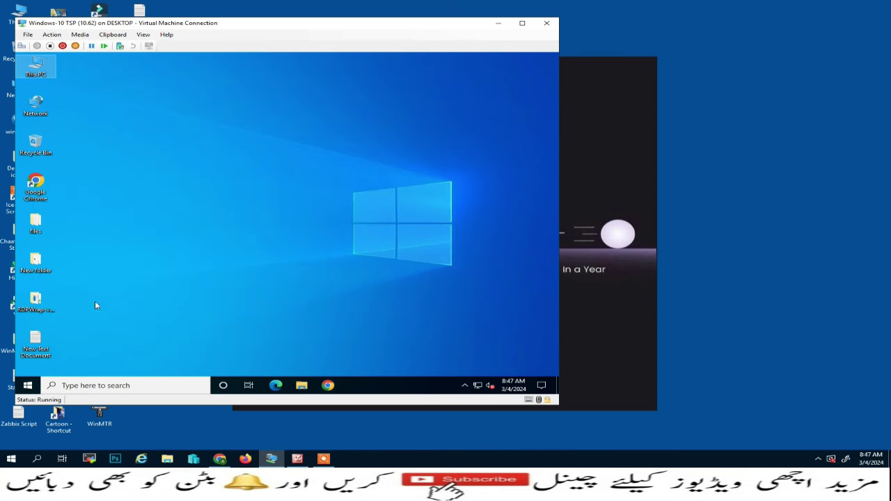
- Launch the Local Group Policy Editor by running gpedit.msc
right_click(33, 387)
click(72, 341)
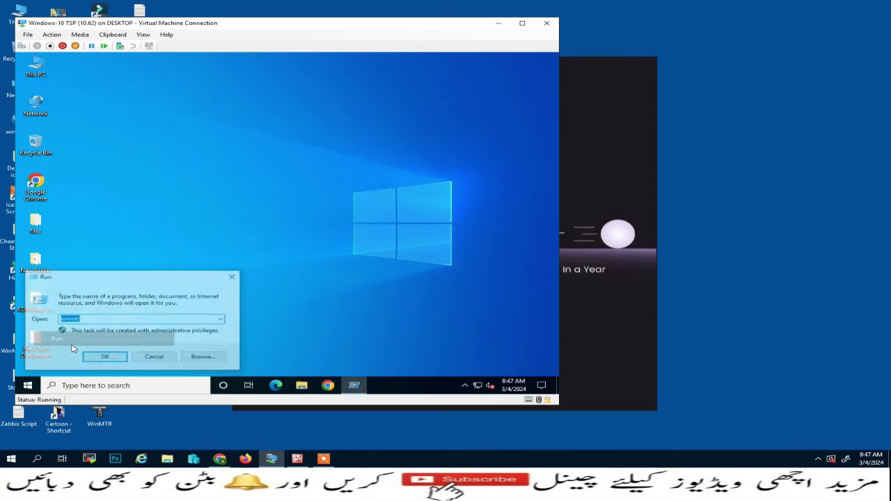
text(gped)
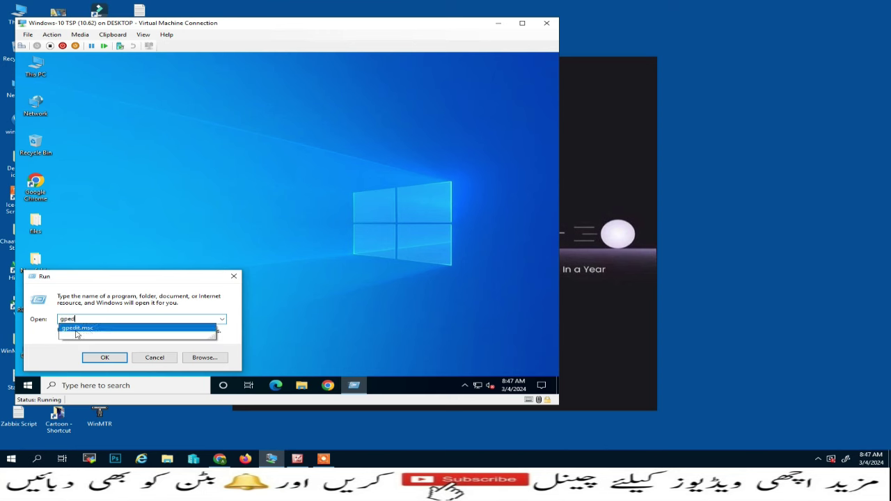
click(76, 330)
click(113, 359)
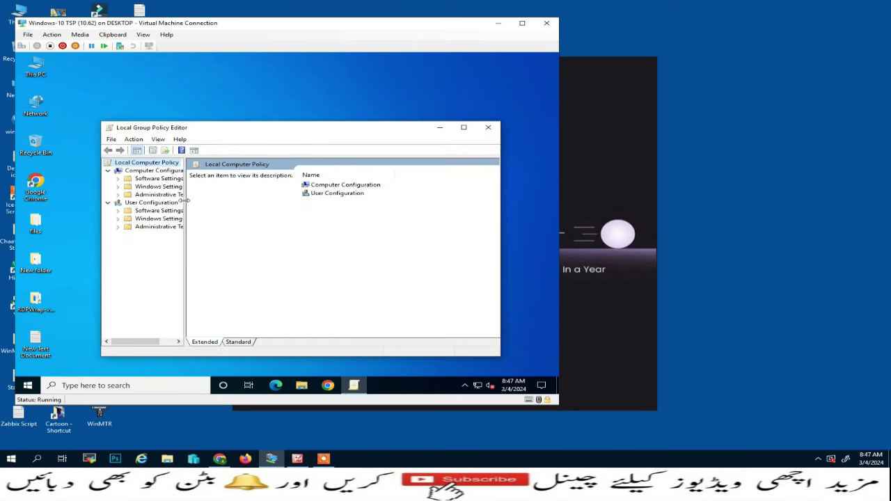
- Navigate Administrative Templates > Windows Components > Remote Desktop Services > Remote Desktop Session Host > Connections
drag(185, 200, 223, 200)
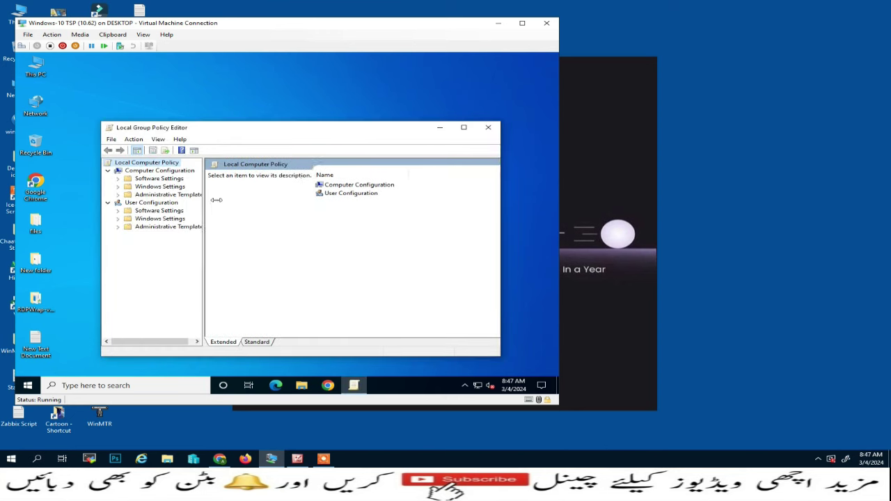
click(118, 195)
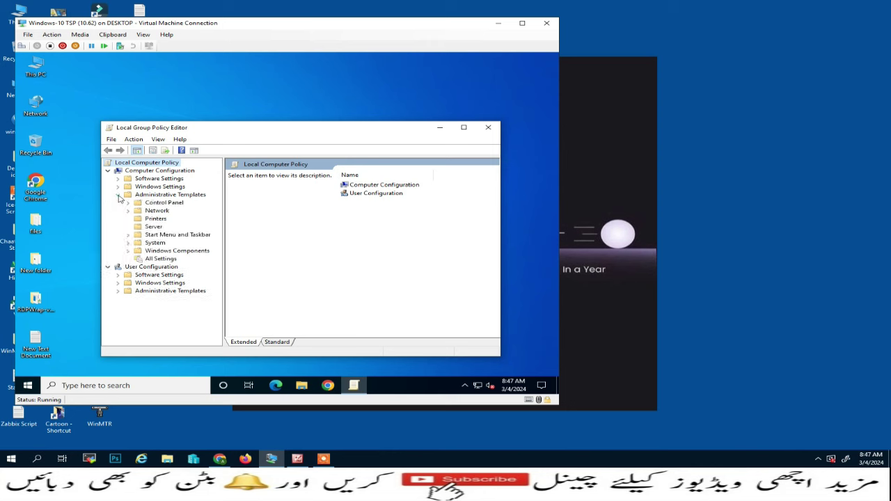
click(129, 251)
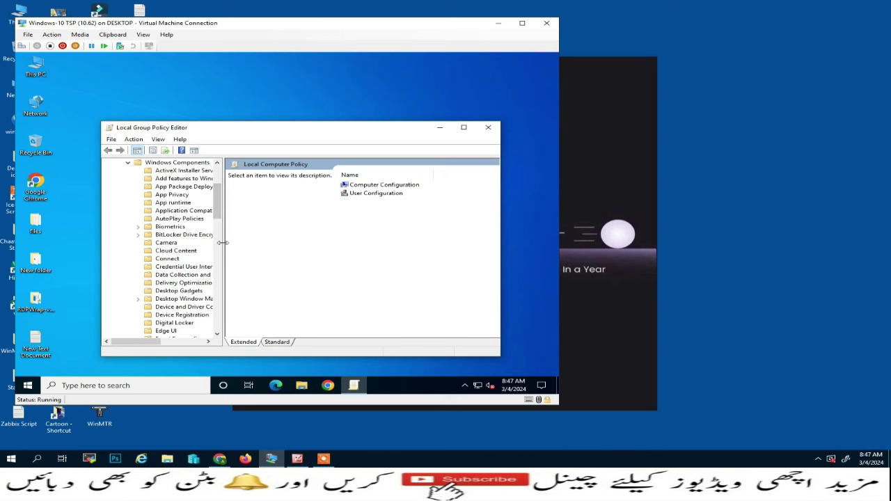
drag(222, 242, 241, 242)
click(463, 127)
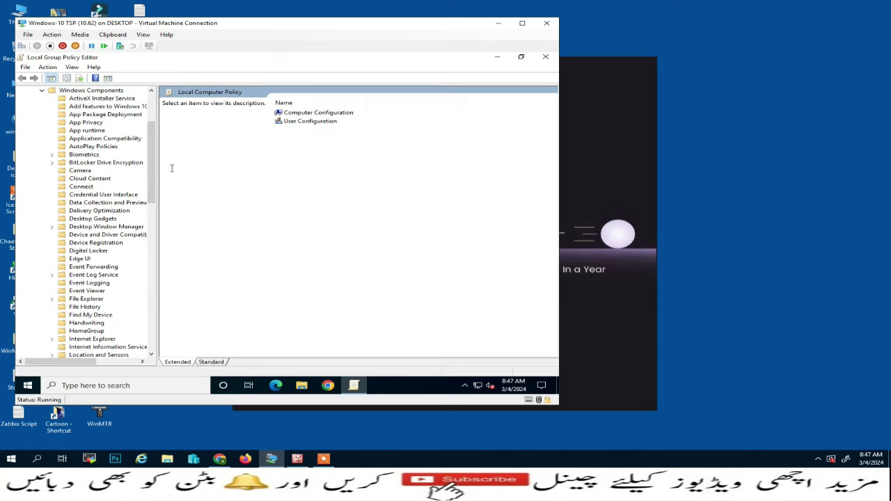
scroll(75, 248, down, 11)
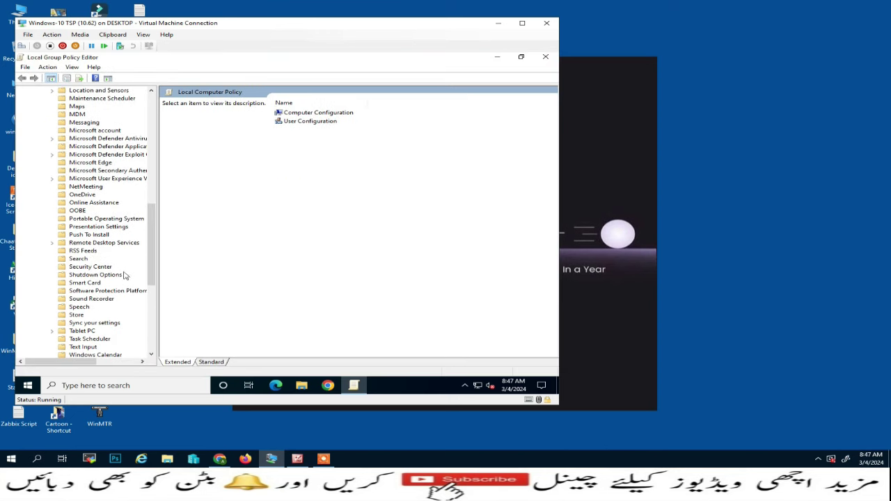
click(52, 244)
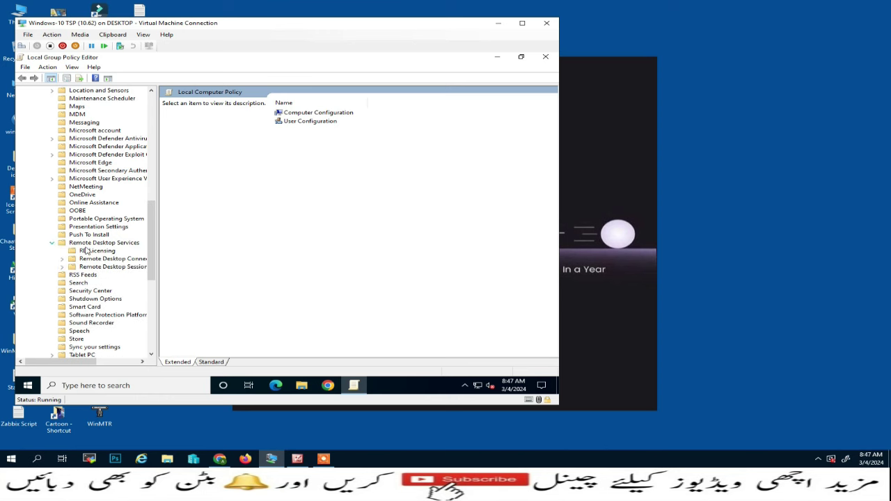
drag(157, 230, 199, 230)
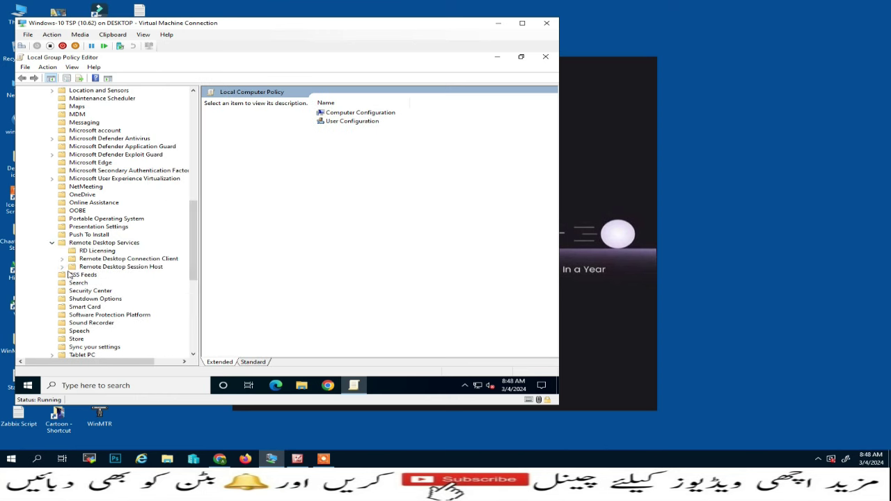
click(62, 267)
click(105, 275)
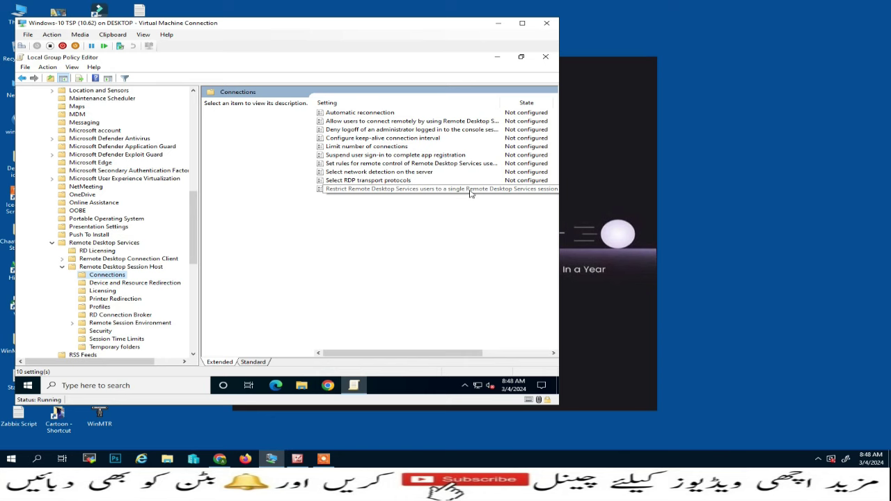
- Set 'Restrict Remote Desktop Services users to a single session' to Disabled
click(470, 190)
double_click(470, 192)
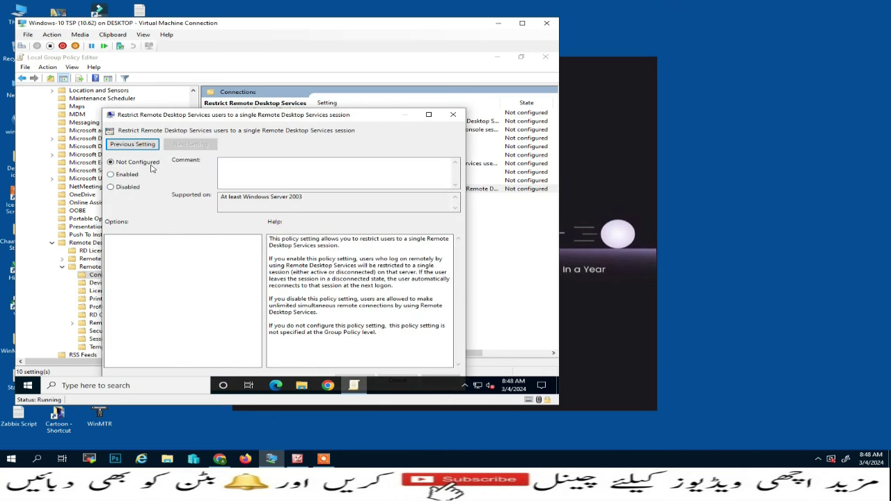
drag(222, 115, 227, 74)
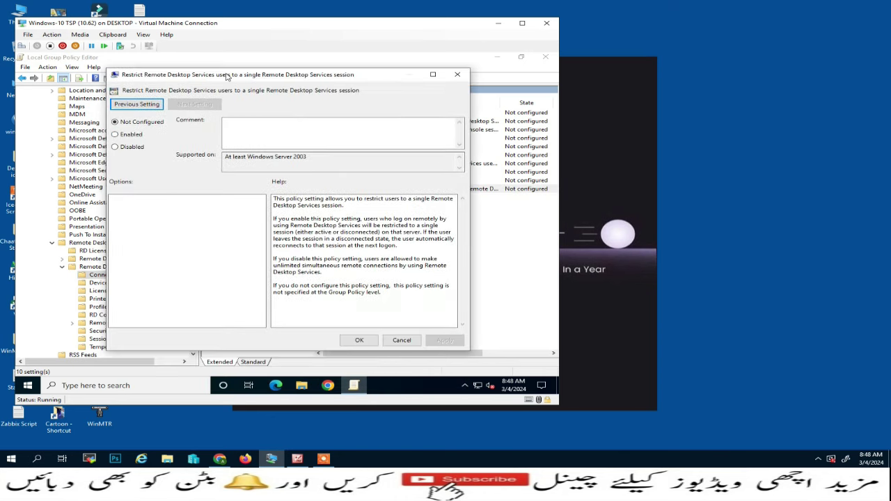
click(123, 149)
click(359, 339)
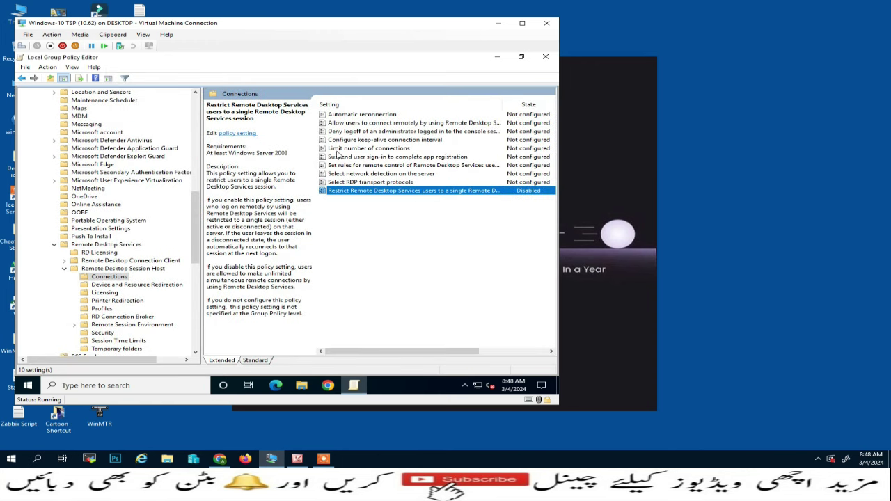
- Enable 'Limit number of connections' with a maximum of 999999
double_click(380, 148)
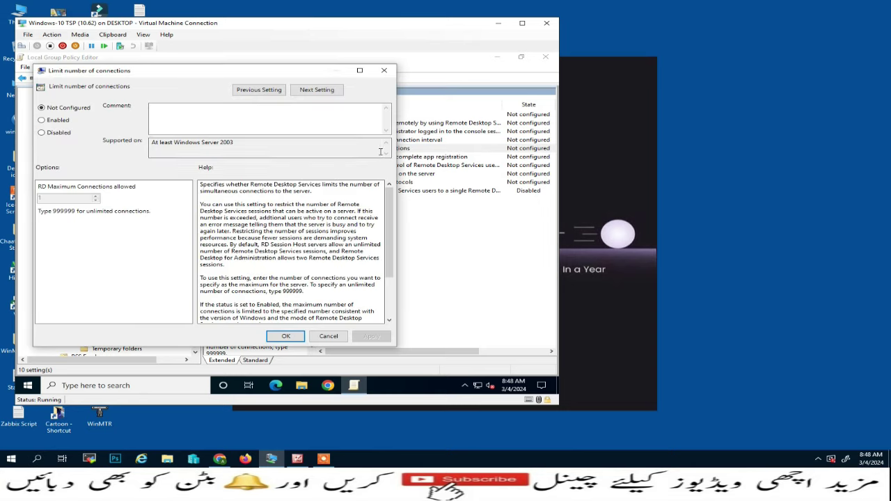
click(66, 123)
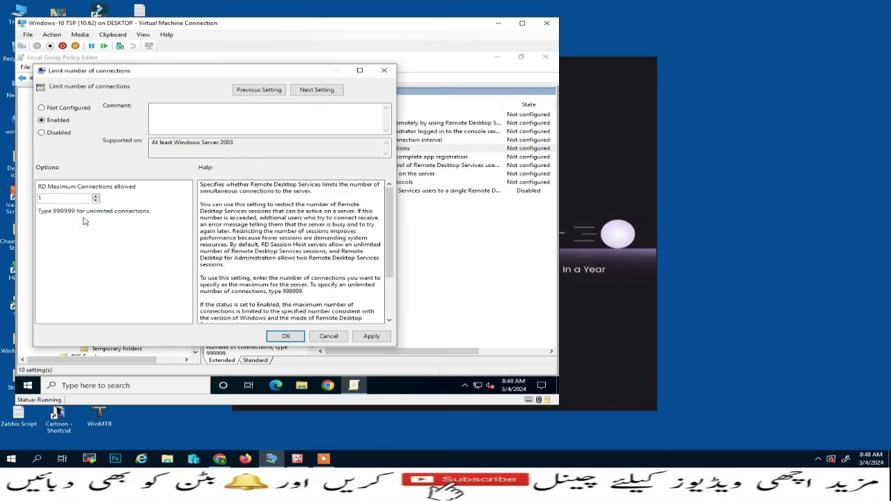
key(Tab)
click(285, 337)
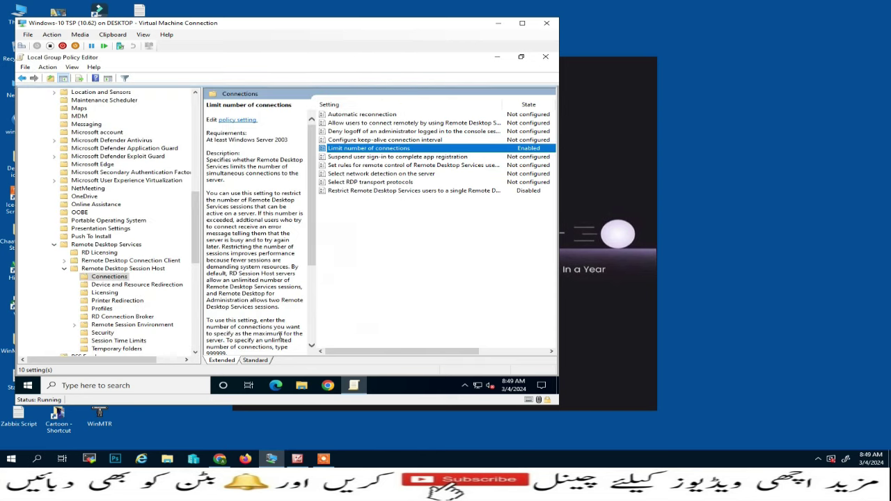
- Close the Group Policy Editor and bring up a Run box
click(545, 56)
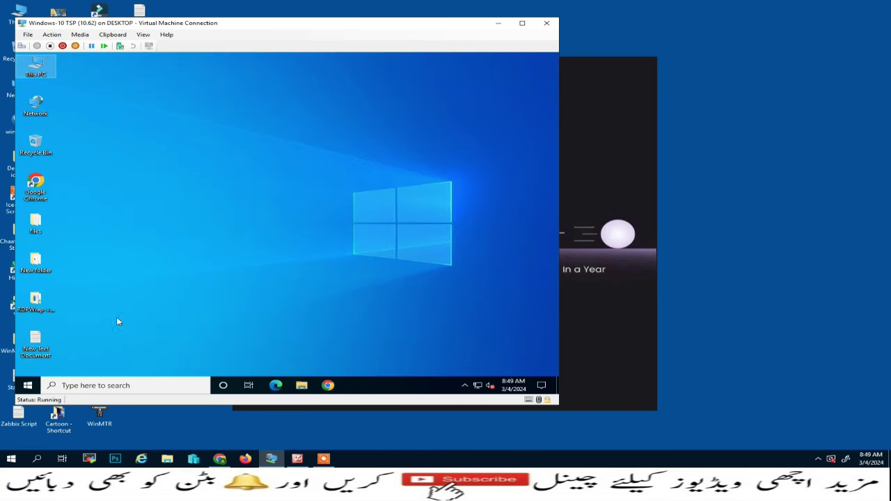
right_click(25, 388)
click(63, 344)
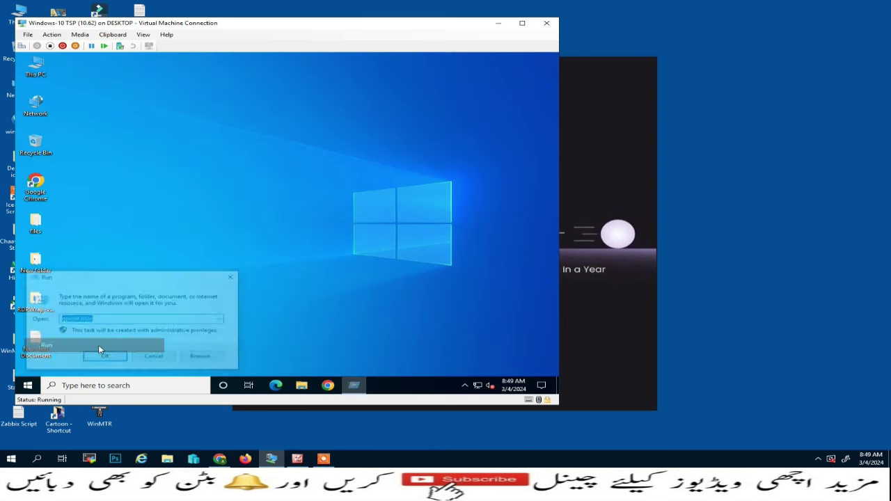
- Run 'gpupdate /force' to refresh group policy
text(gpu)
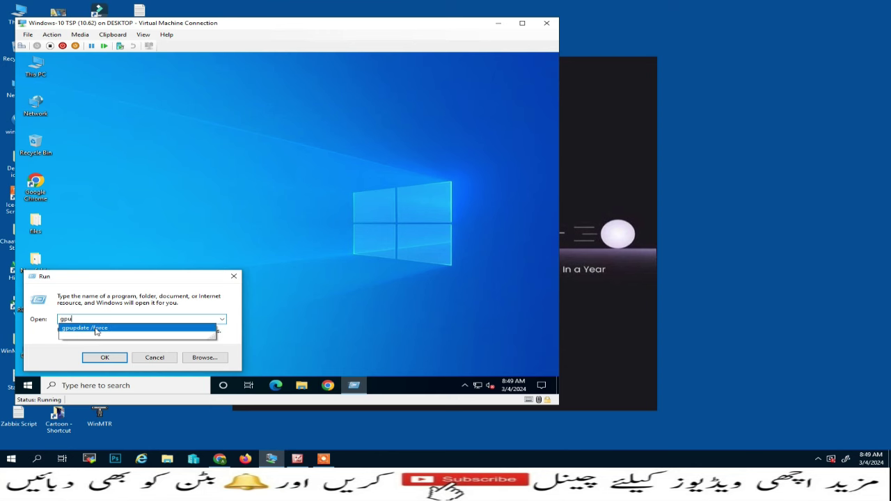
click(96, 330)
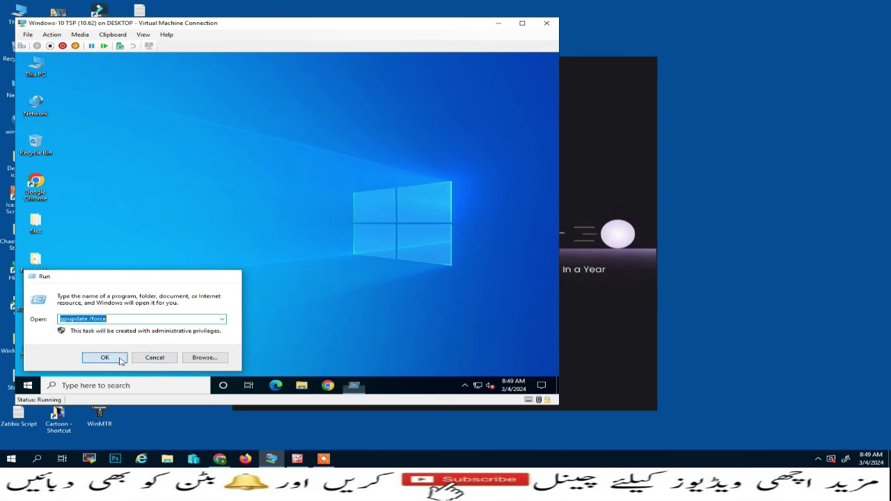
click(105, 357)
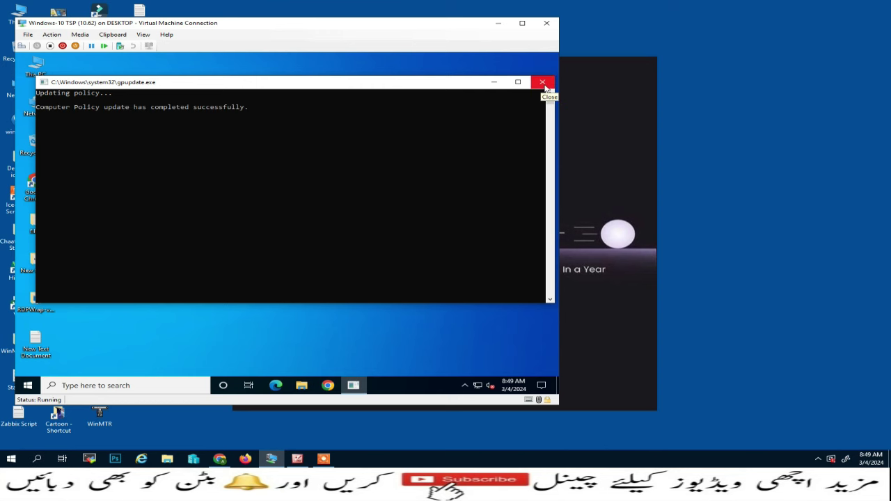
- Run the install script from the RDPWrap-v1.6.2 folder and close the finished console
double_click(36, 301)
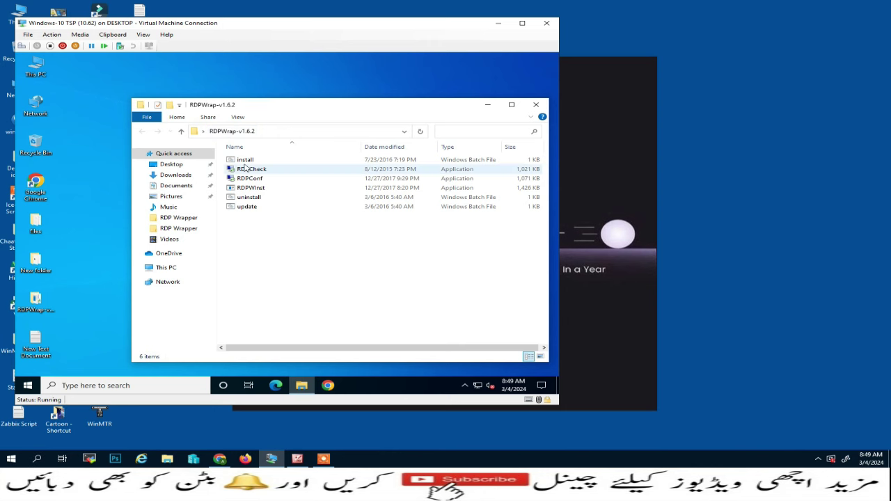
double_click(245, 161)
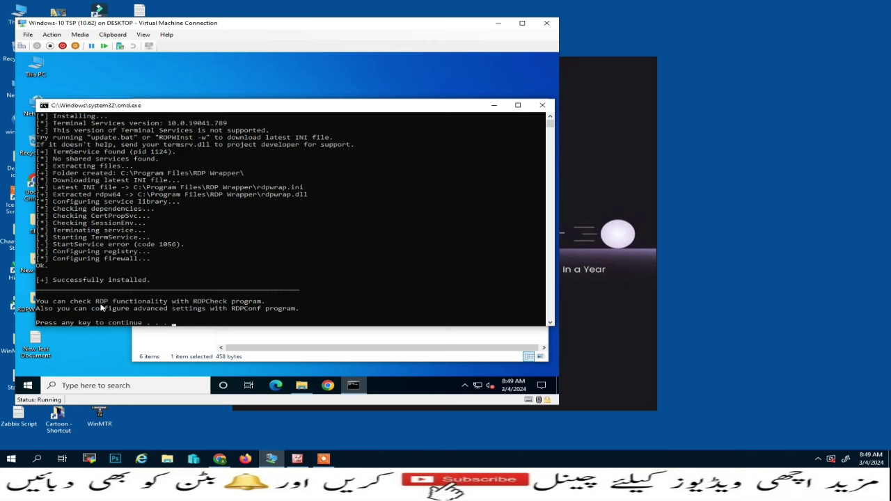
key(Return)
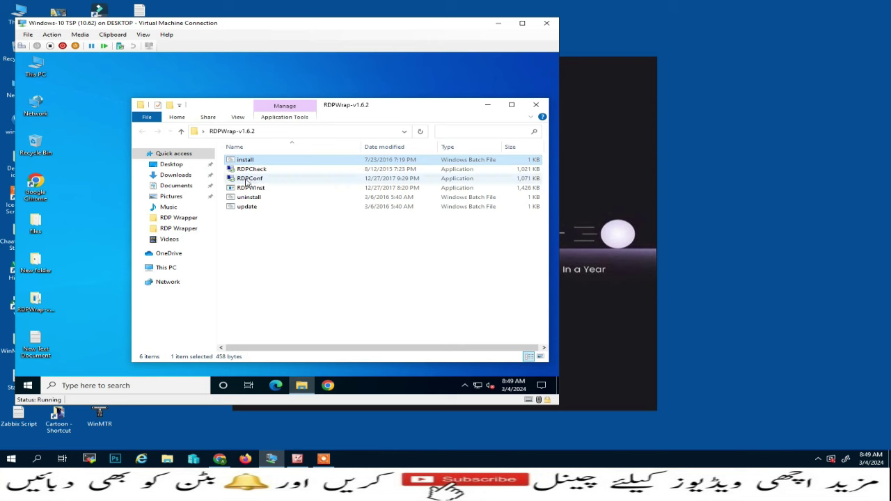
- Review RDP Wrapper Configuration status, then open the 2023-09-09 rdpwrap.ini in Notepad
click(246, 183)
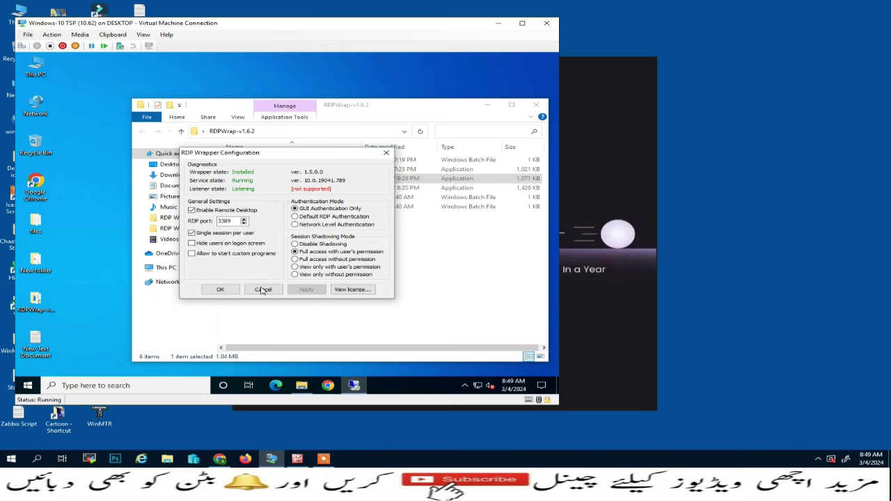
click(263, 290)
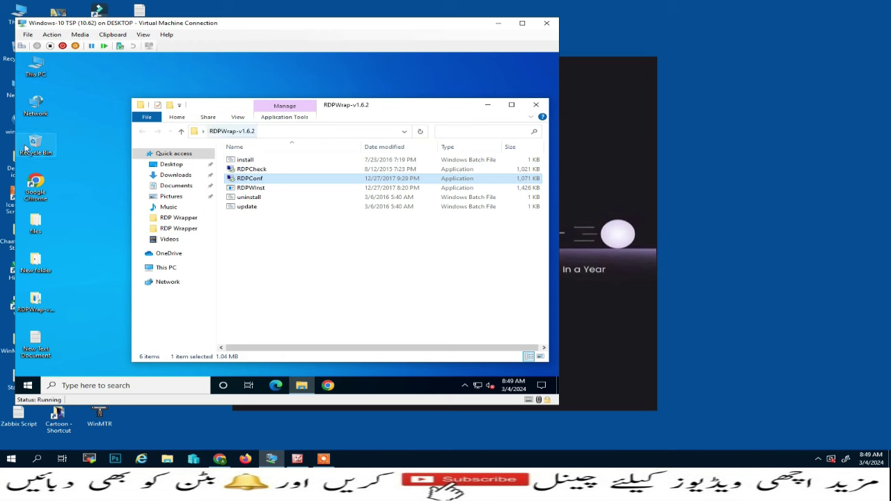
double_click(39, 228)
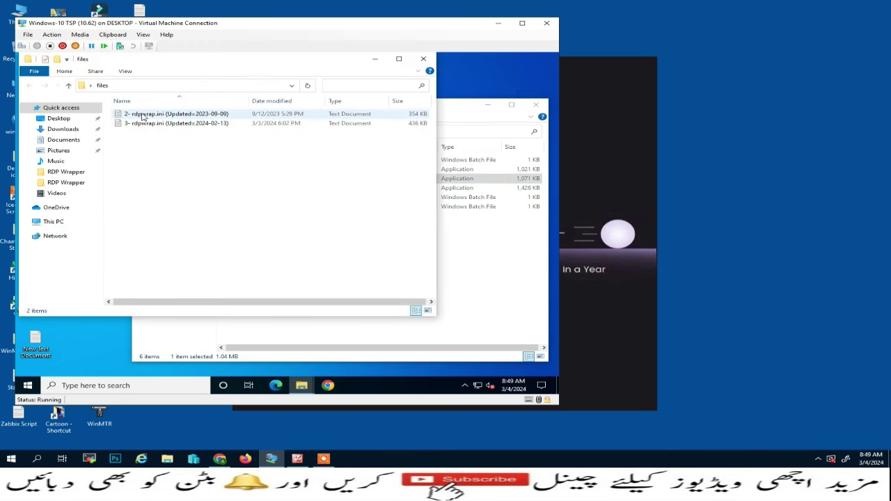
double_click(142, 115)
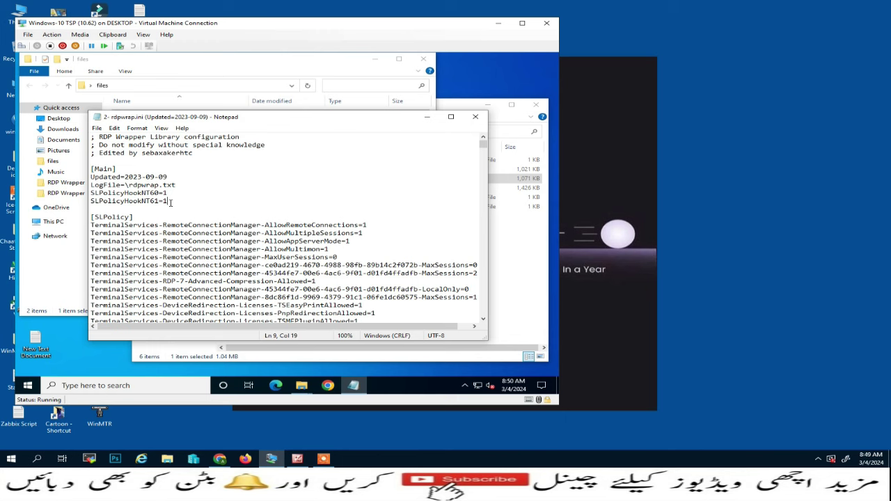
- Select all of the 2023-09-09 rdpwrap.ini text, check its Updated line, and close Notepad and the folder
key(ctrl+a)
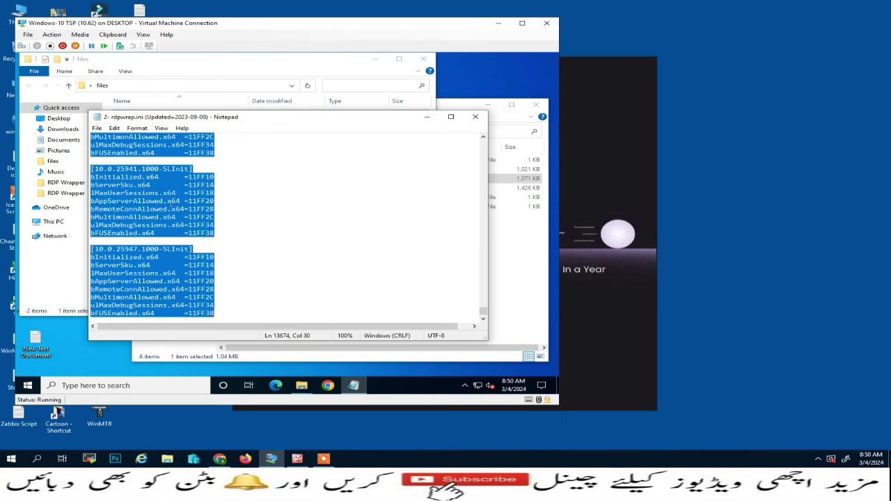
scroll(169, 201, up, 5)
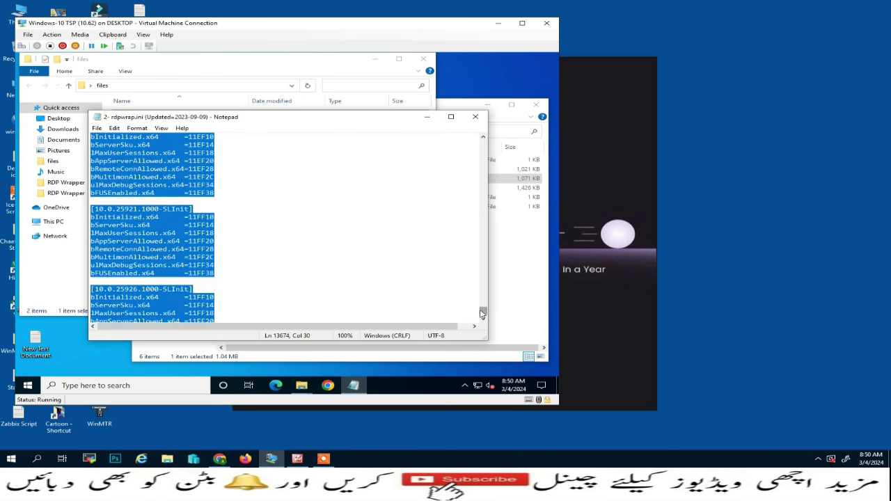
drag(482, 314, 482, 138)
click(163, 175)
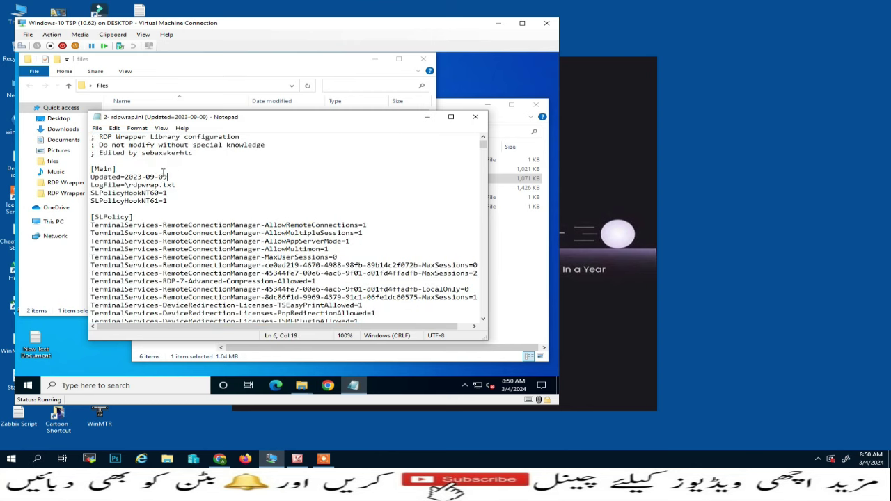
drag(113, 177, 162, 174)
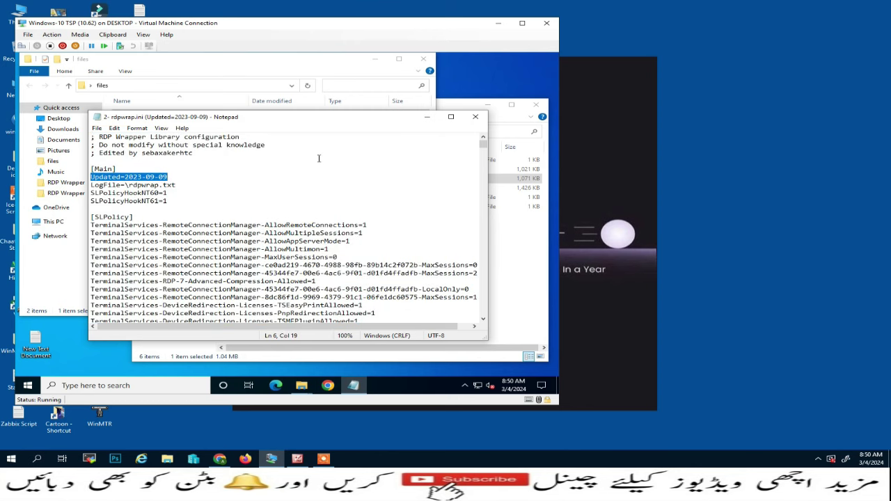
click(475, 116)
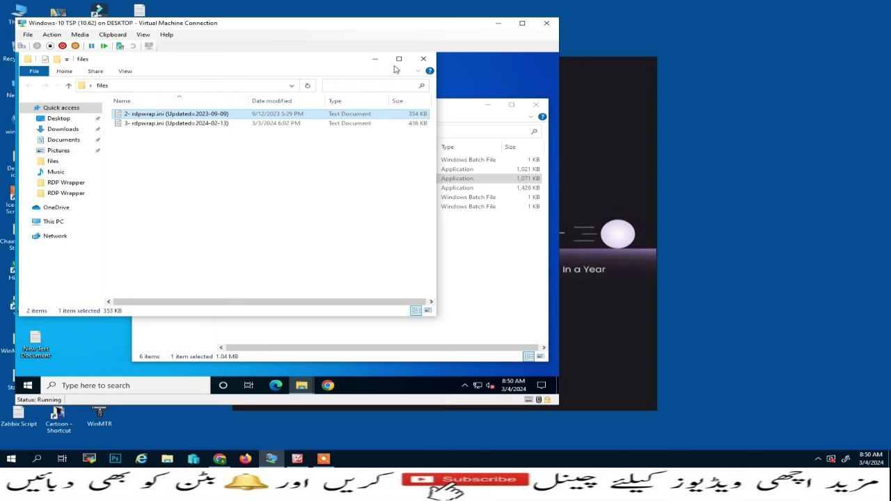
click(423, 58)
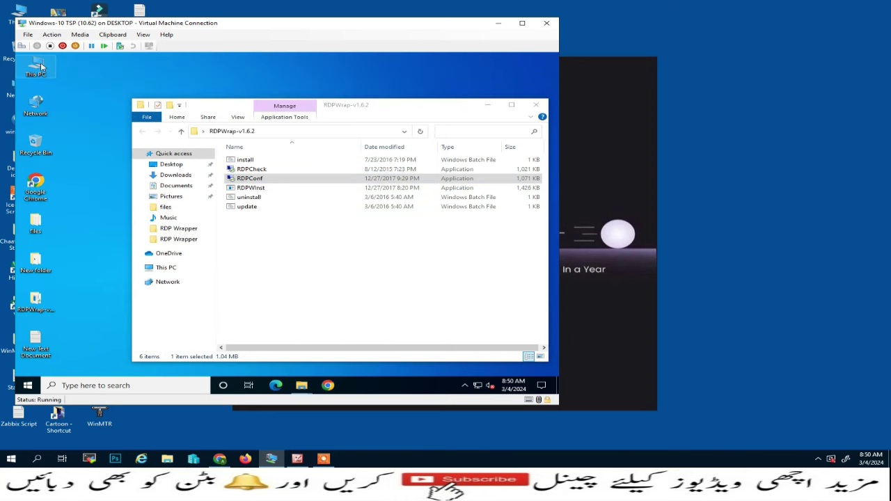
- Open C:\Program Files\RDP Wrapper\rdpwrap.ini for editing in Notepad
double_click(40, 66)
double_click(170, 239)
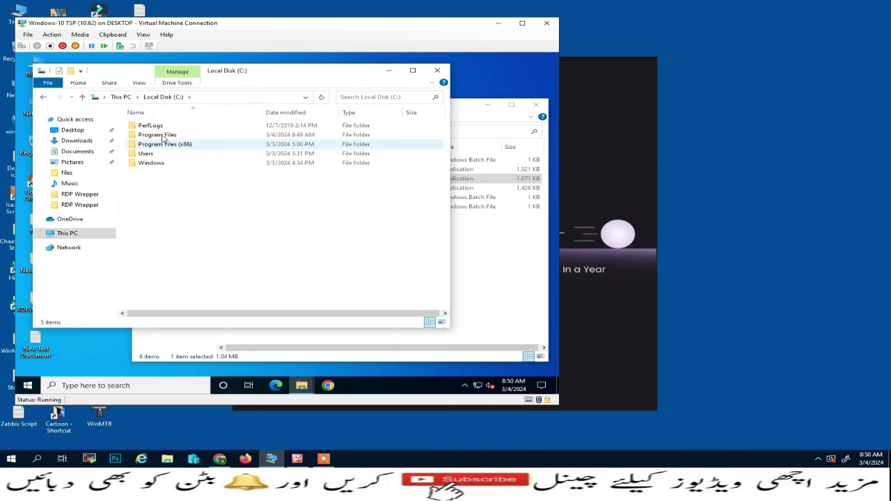
double_click(163, 136)
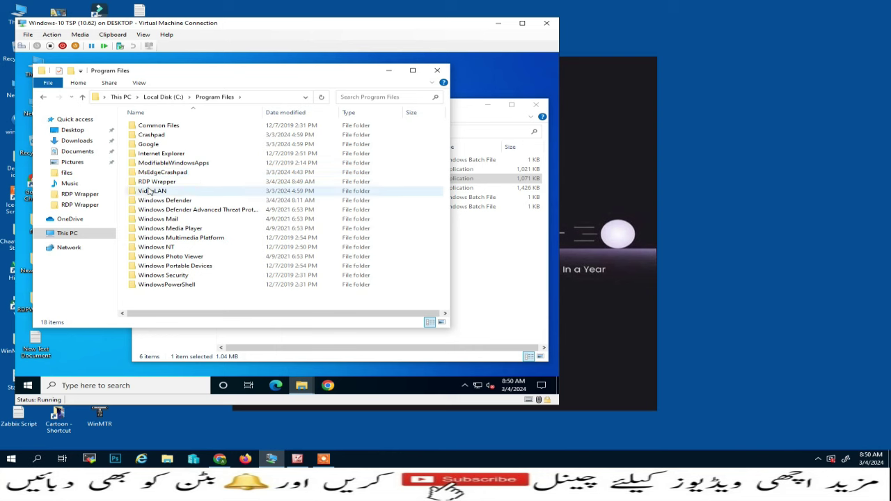
double_click(154, 181)
click(149, 136)
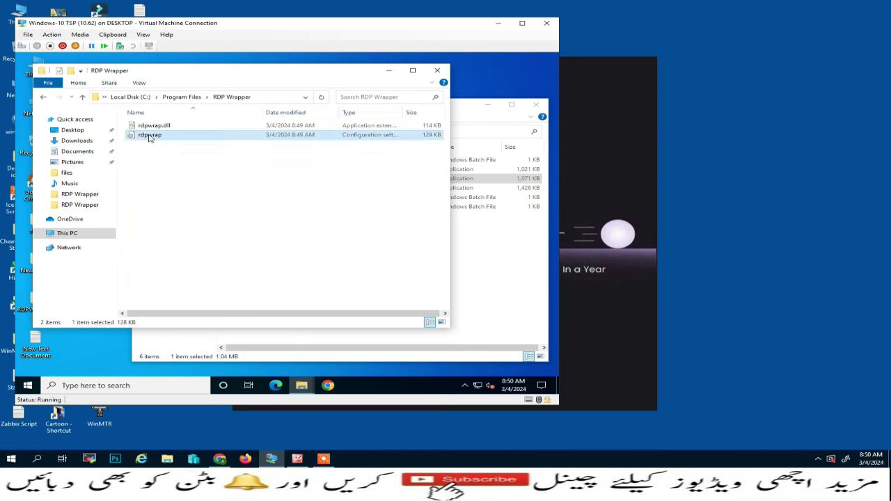
right_click(149, 136)
click(171, 160)
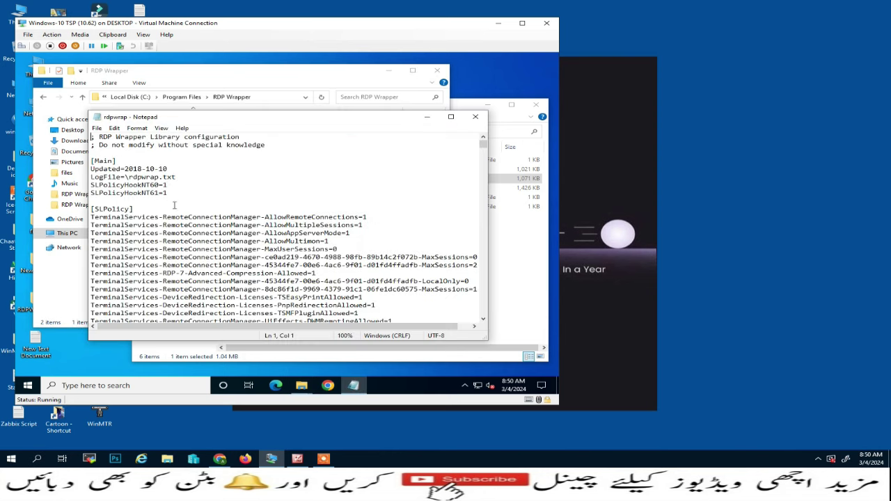
- Replace rdpwrap.ini's contents with the copied configuration, save, and close Notepad and the folder
key(ctrl+a)
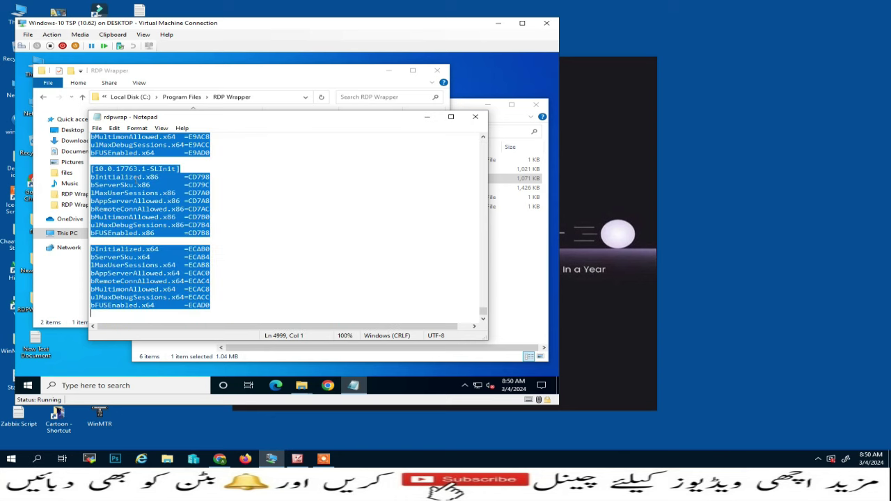
key(Delete)
key(ctrl+v)
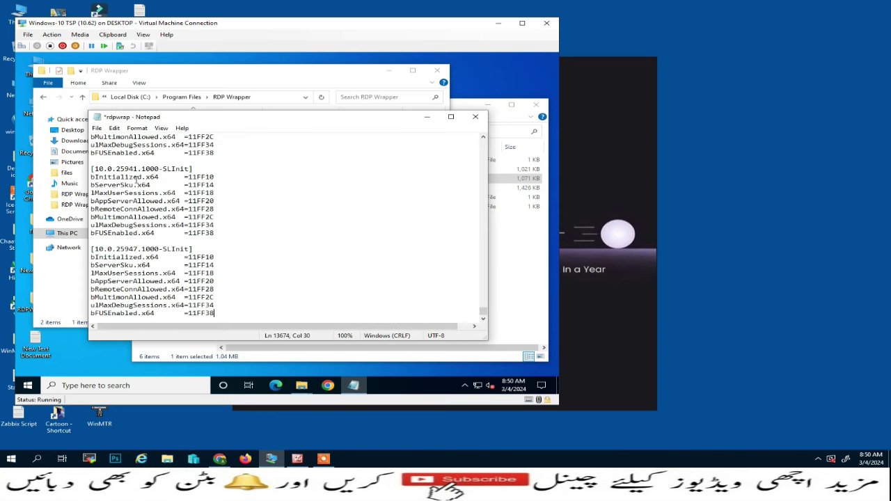
click(98, 129)
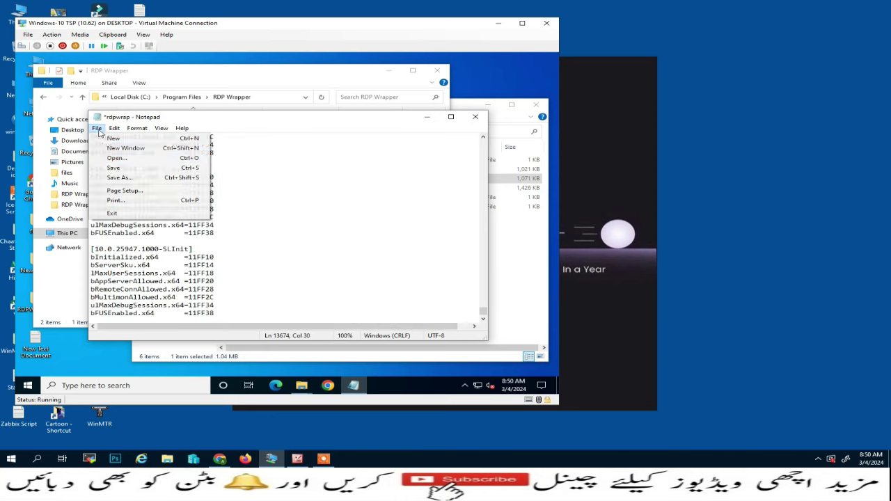
click(106, 171)
click(474, 117)
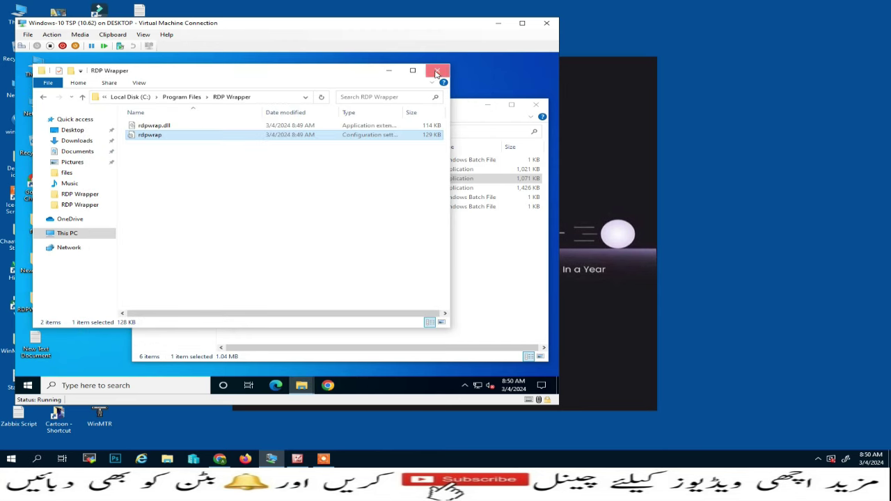
click(436, 72)
- Launch RDPConf in the guest and start the Remote Desktop client on the host
double_click(246, 180)
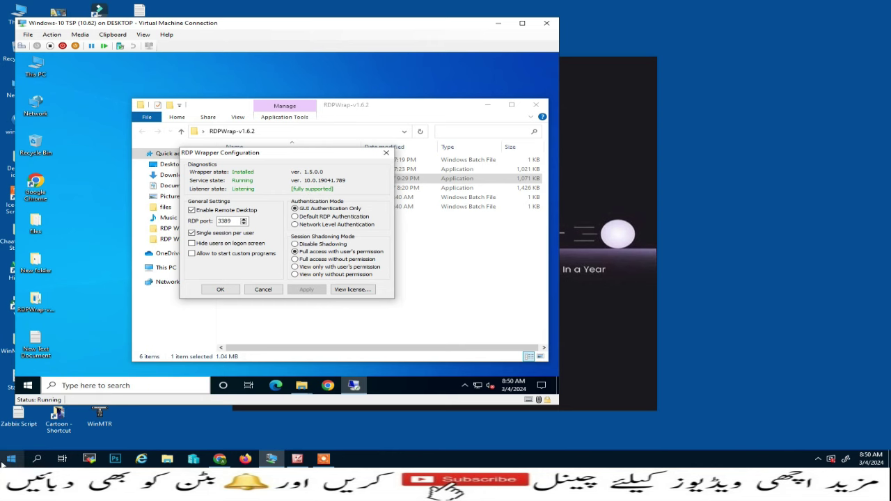
right_click(7, 462)
click(25, 416)
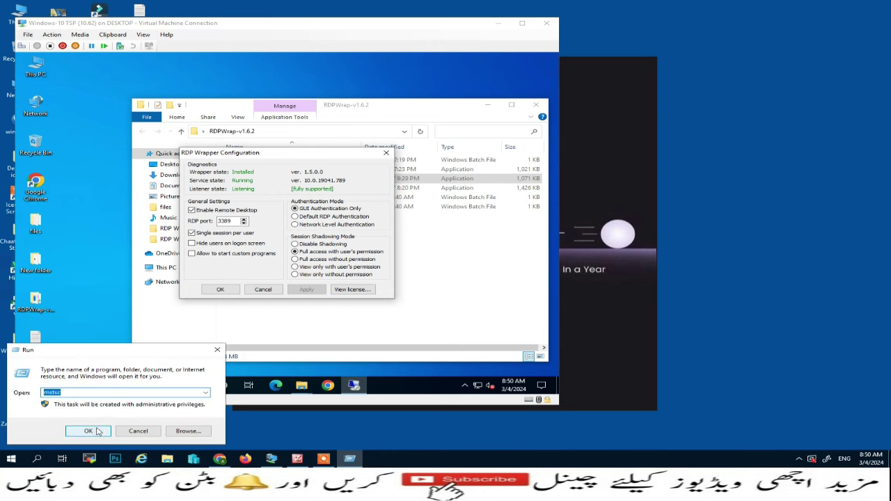
click(91, 430)
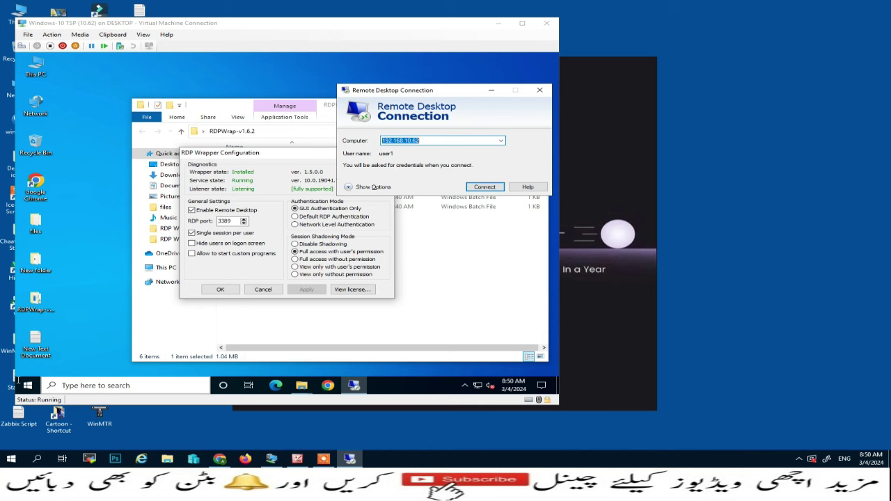
- Run ipconfig in an administrator command prompt to confirm guest IP 192.168.10.62
right_click(19, 382)
click(59, 343)
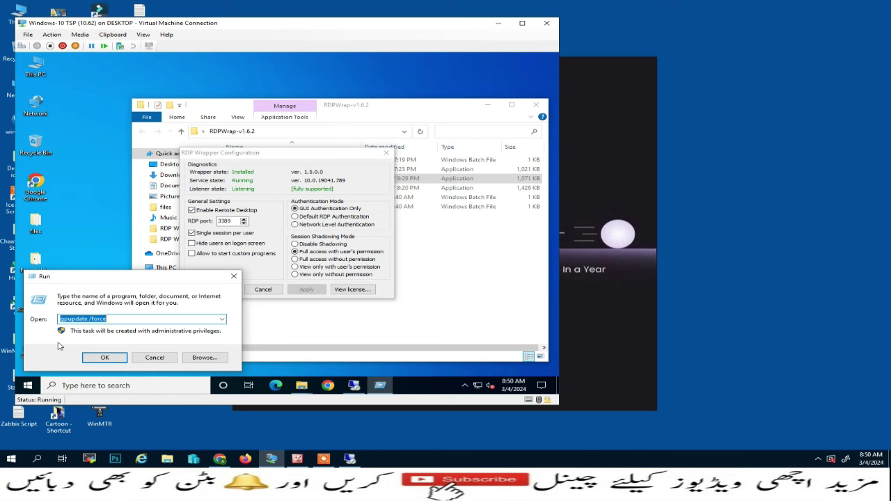
text(cmd)
key(Return)
text(i)
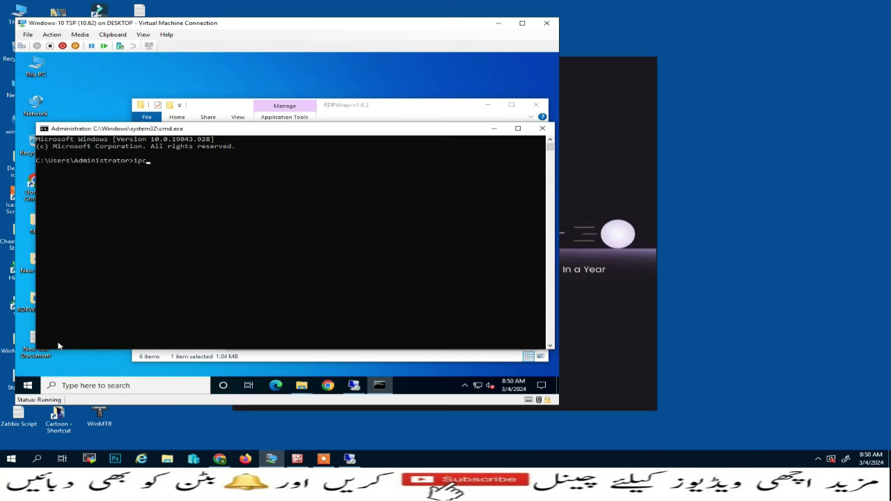
text(pconfig)
key(Return)
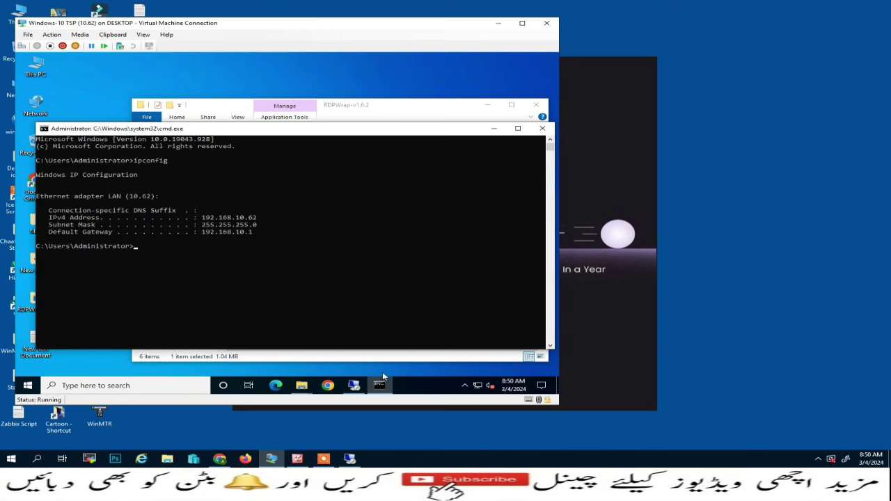
click(542, 128)
click(349, 458)
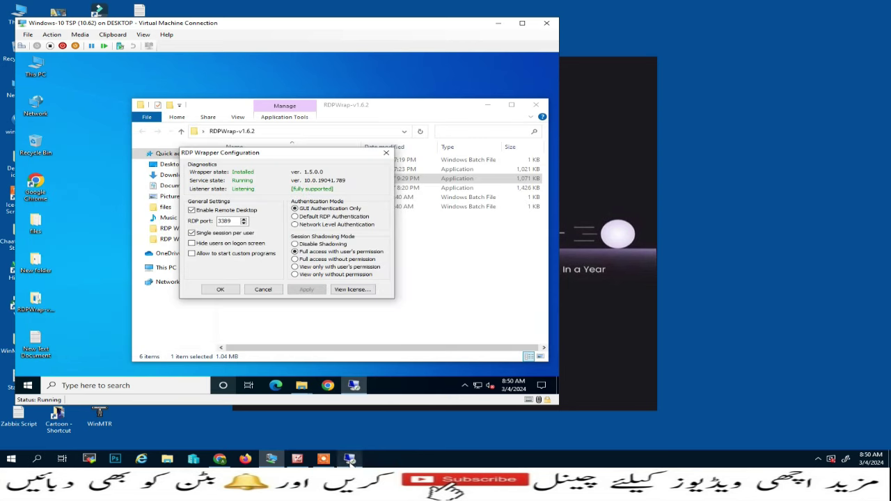
- Connect to 192.168.10.62 and submit user1's password
click(484, 187)
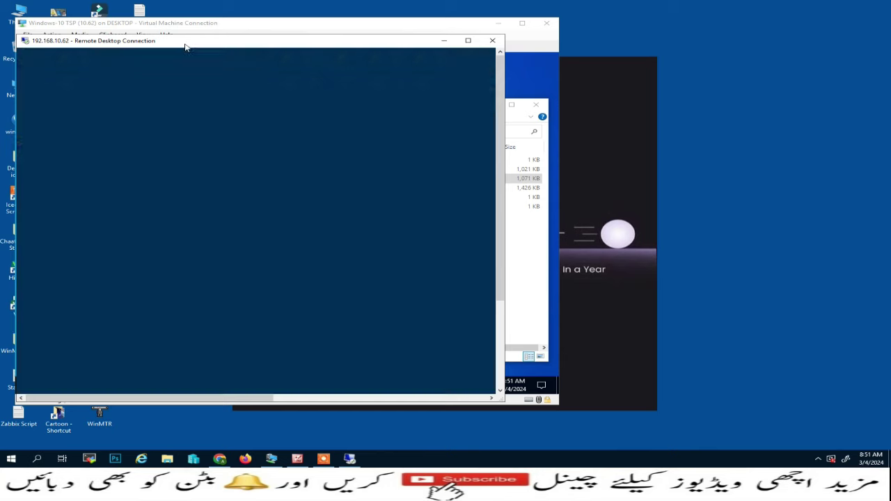
click(398, 341)
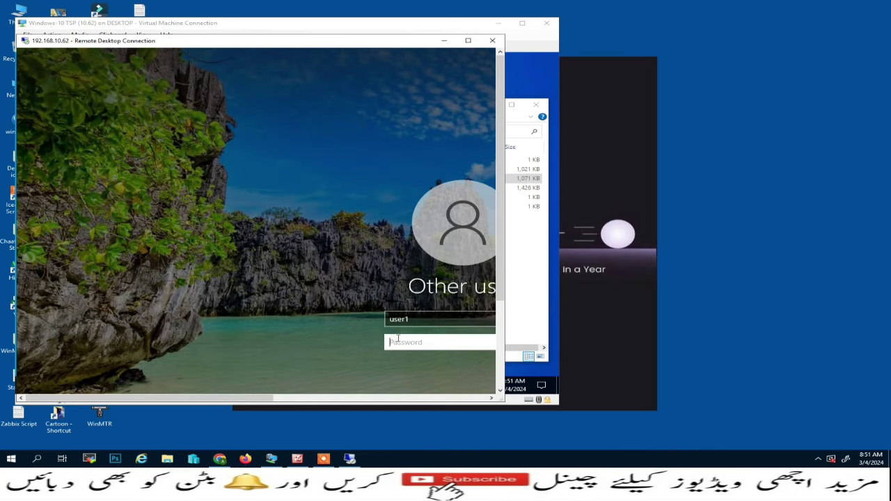
text(••)
key(Return)
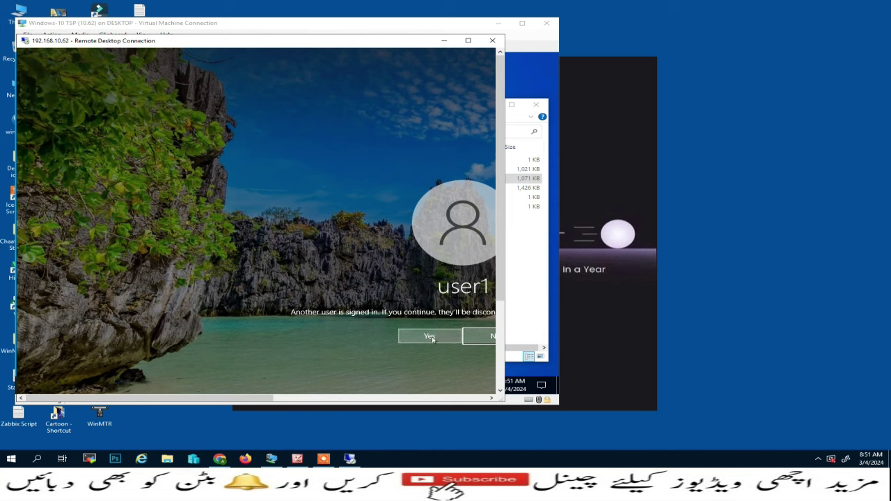
- Continue past the other-signed-in-user warning and keep the guest's current session connected
drag(247, 48, 602, 42)
click(778, 339)
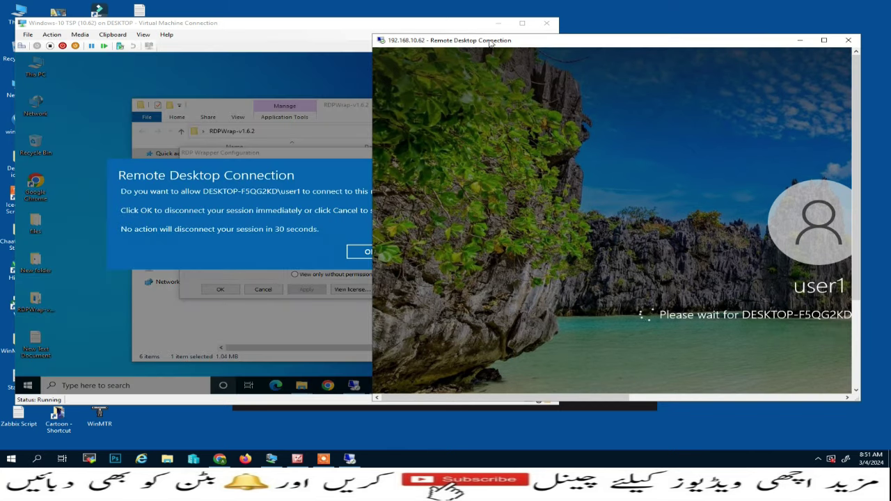
drag(491, 43, 708, 44)
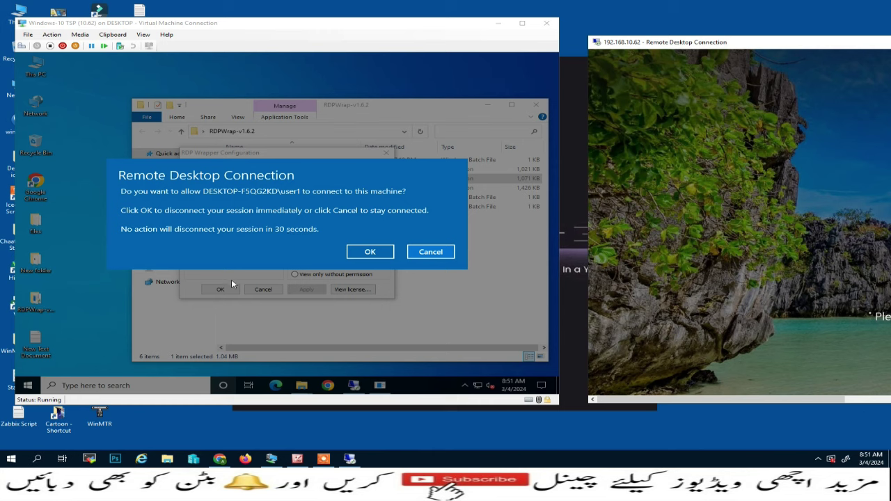
click(429, 253)
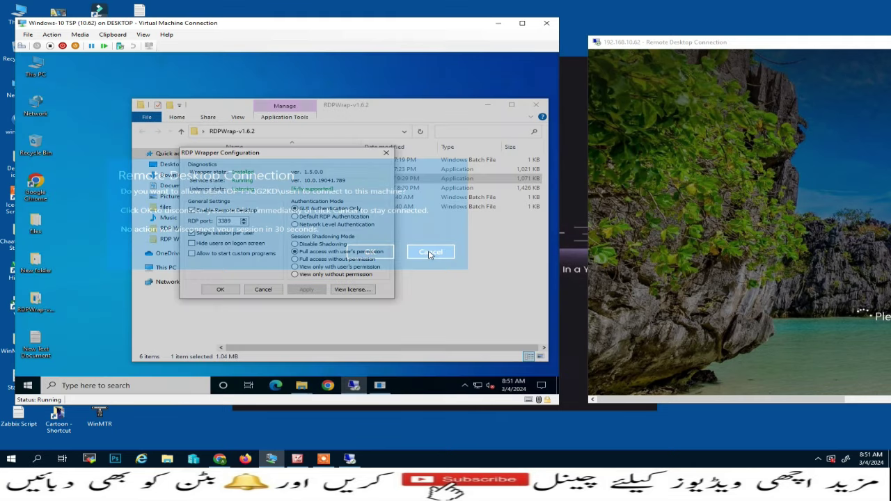
- Close RDP Wrapper Configuration, open 3- rdpwrap.ini (Updated=2024-02-13), select all its text, and close it
click(261, 290)
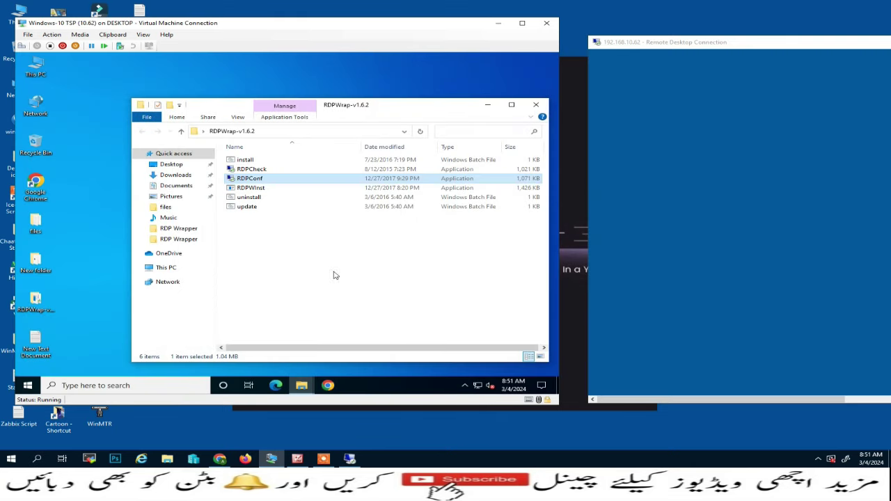
double_click(38, 229)
click(156, 126)
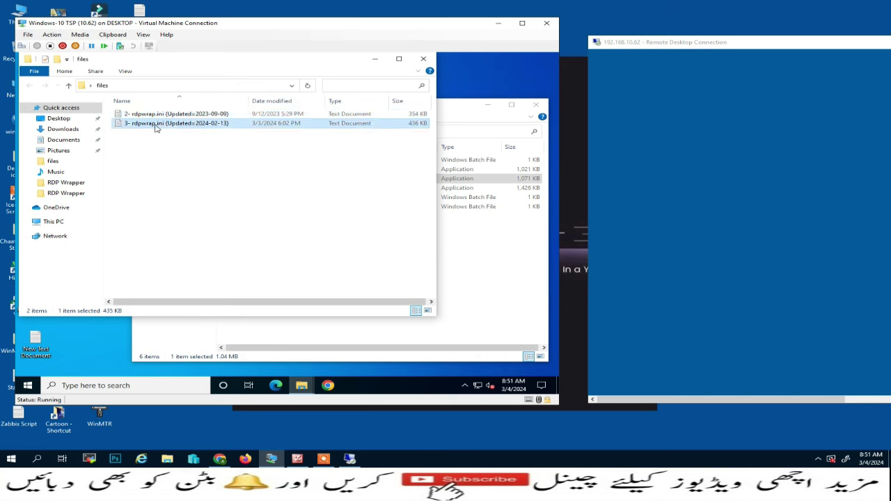
double_click(156, 126)
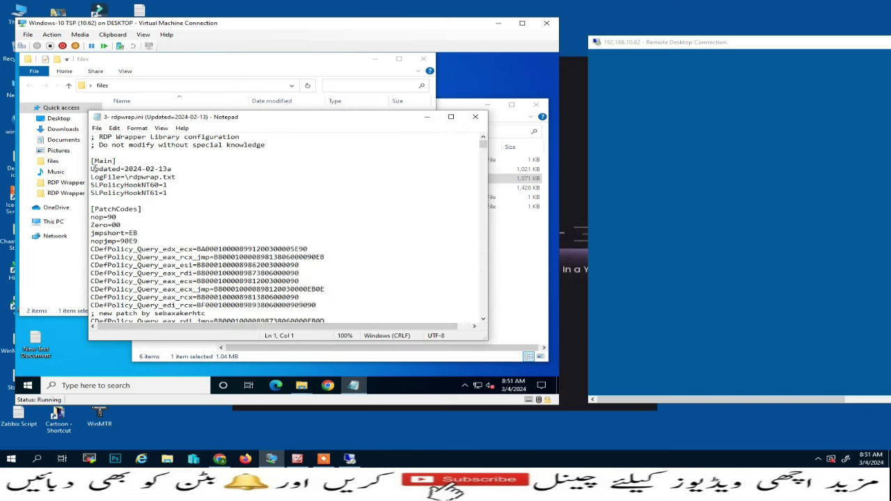
drag(92, 168, 178, 167)
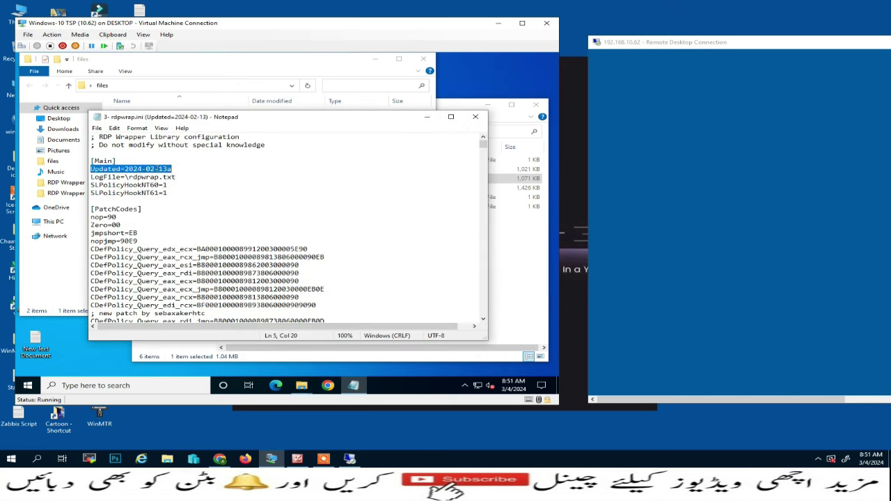
click(161, 210)
key(ctrl+a)
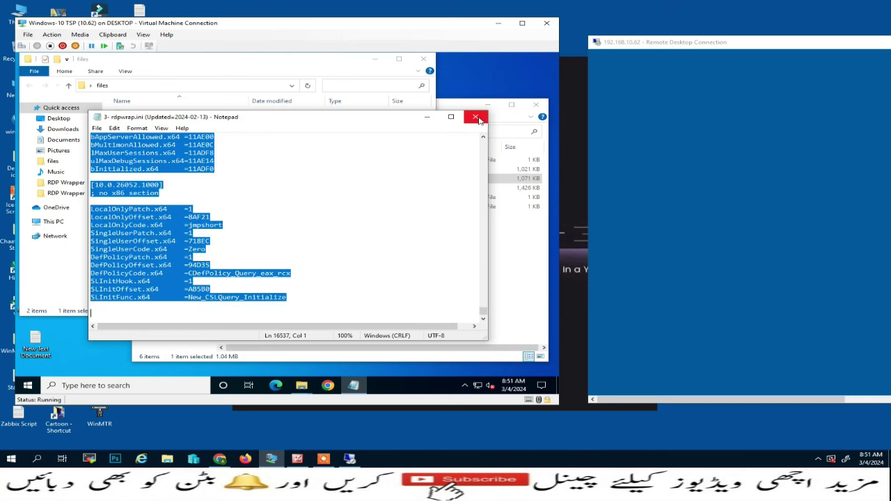
click(479, 120)
- Open C:\Program Files\RDP Wrapper\rdpwrap.ini for editing in Notepad
click(422, 58)
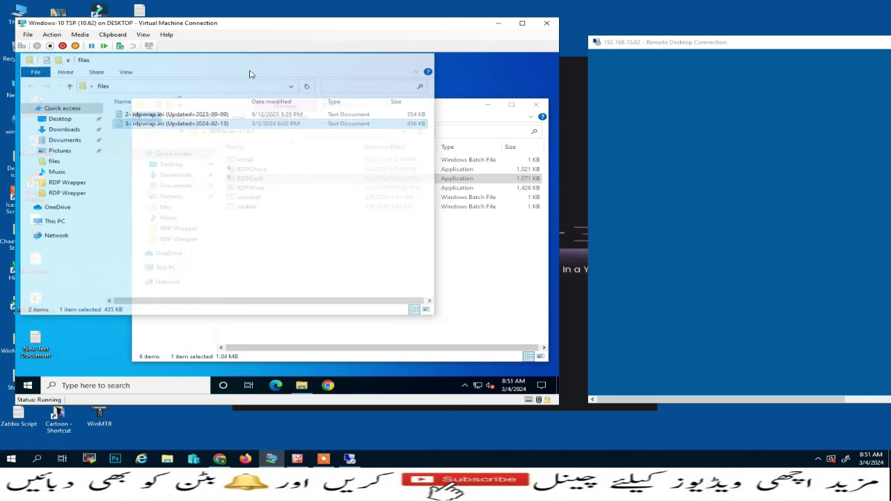
double_click(41, 69)
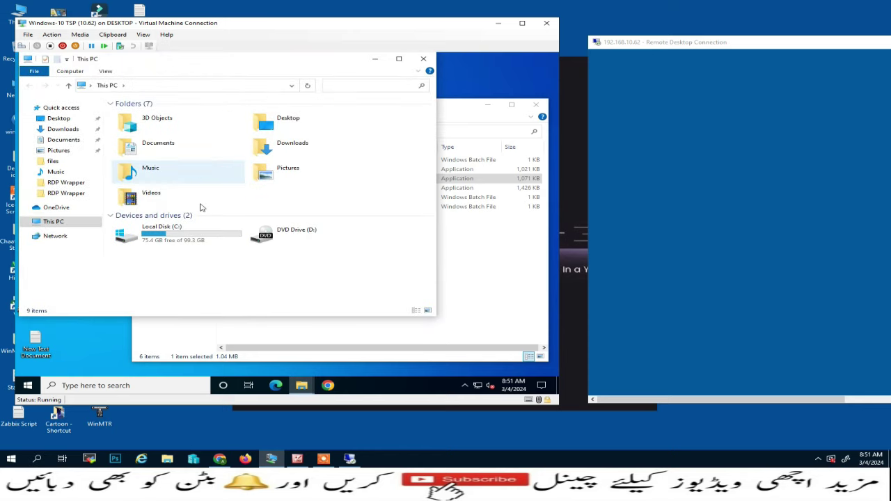
double_click(171, 231)
double_click(153, 124)
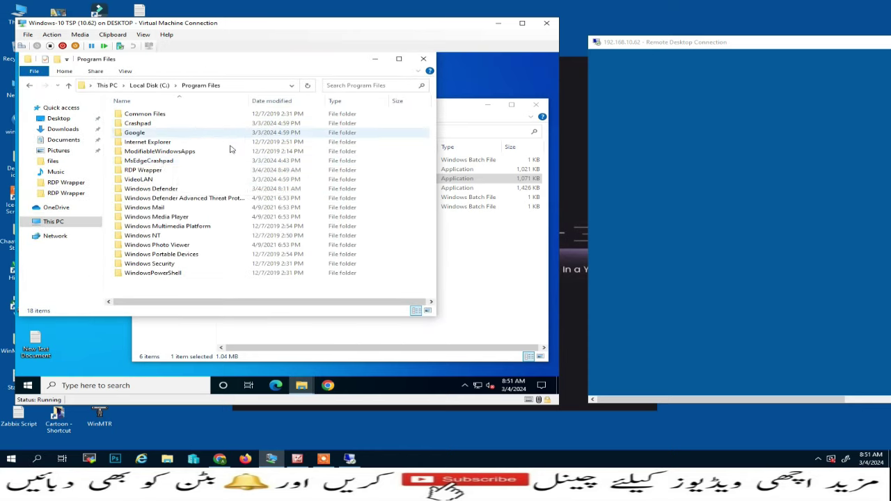
double_click(132, 171)
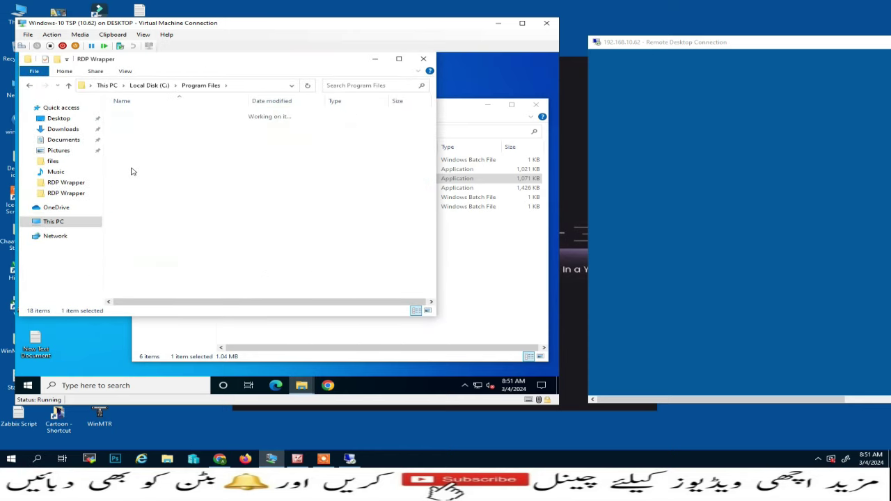
click(129, 124)
right_click(129, 125)
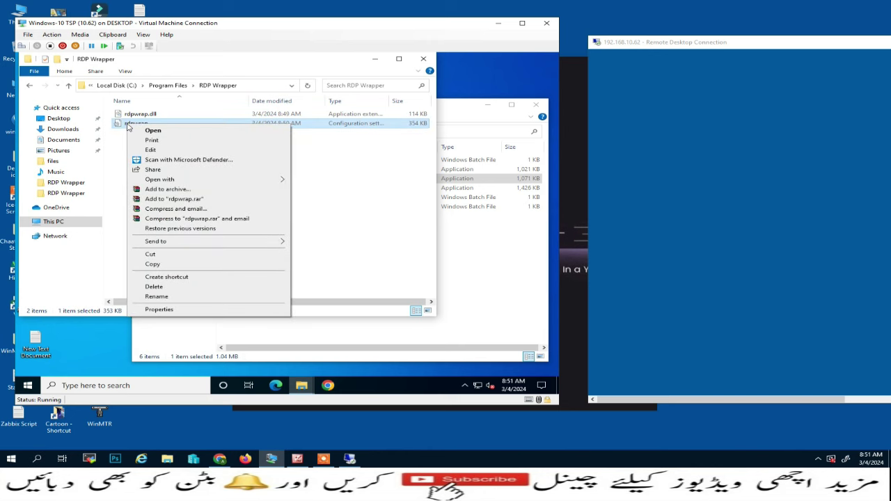
click(152, 150)
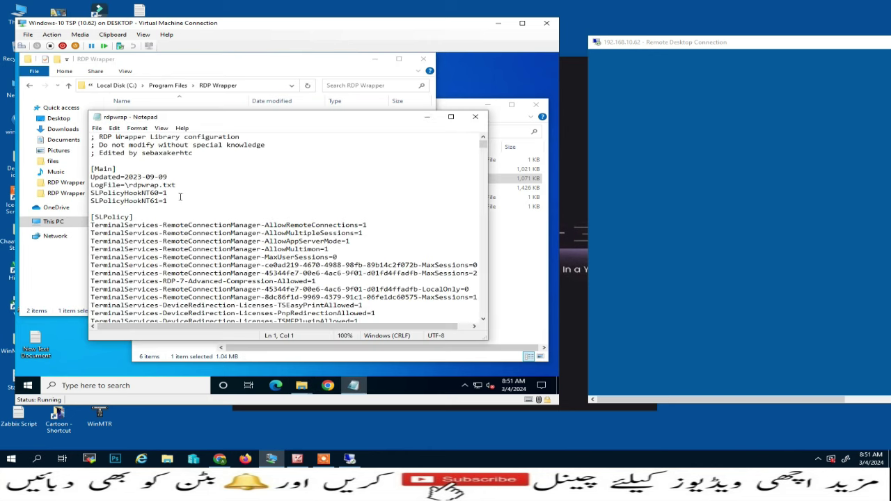
- Replace its contents with the 2024-02-13 configuration, save, verify Updated=2024-02-13a, and close
key(ctrl+a)
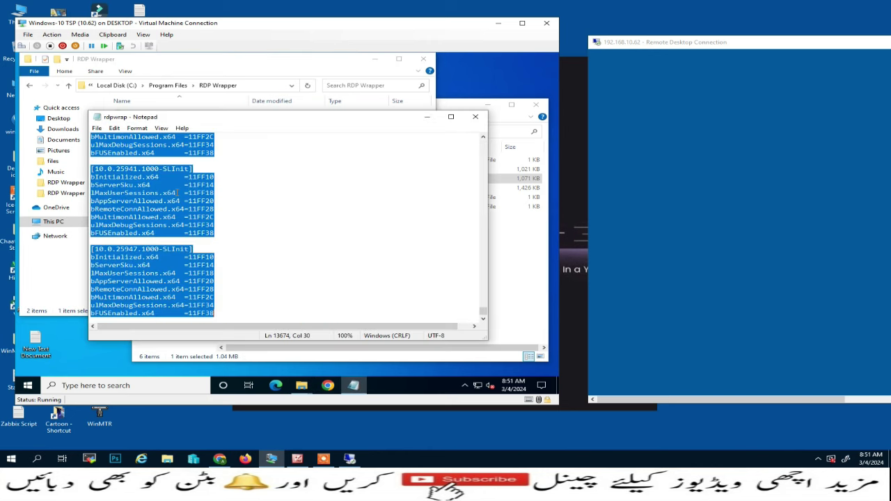
key(Delete)
key(ctrl+v)
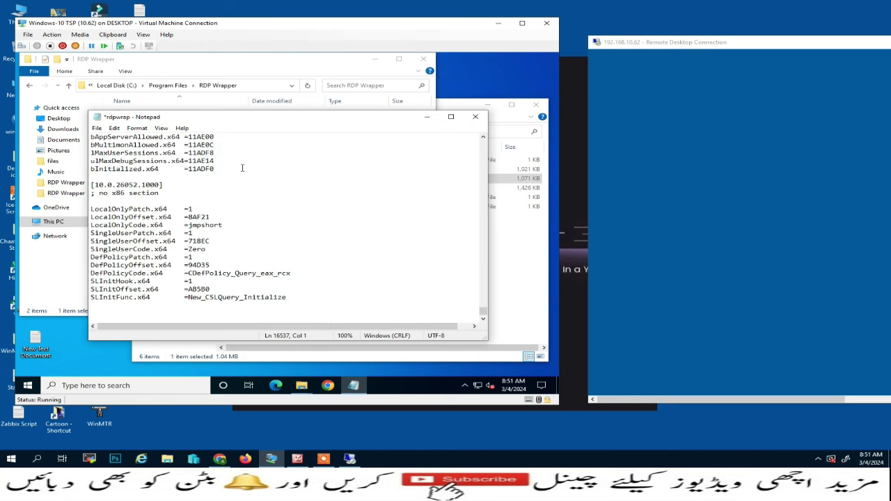
click(97, 128)
click(104, 164)
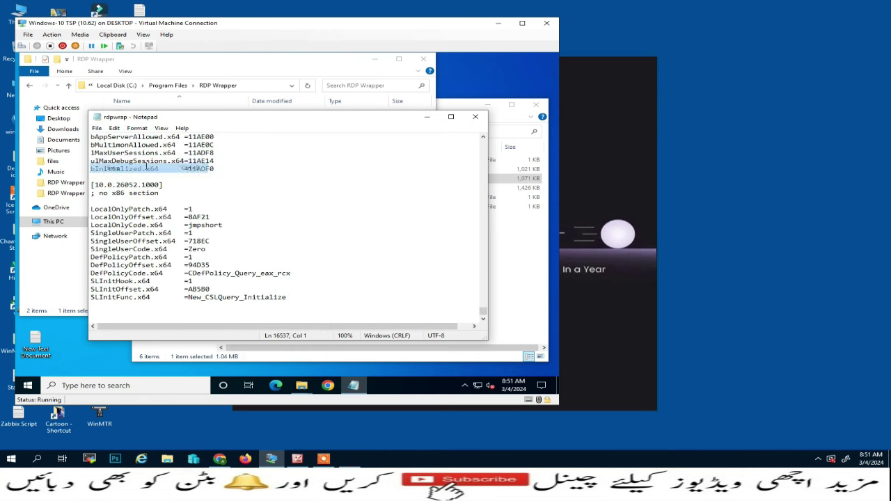
drag(481, 311, 484, 137)
drag(91, 168, 185, 167)
click(475, 116)
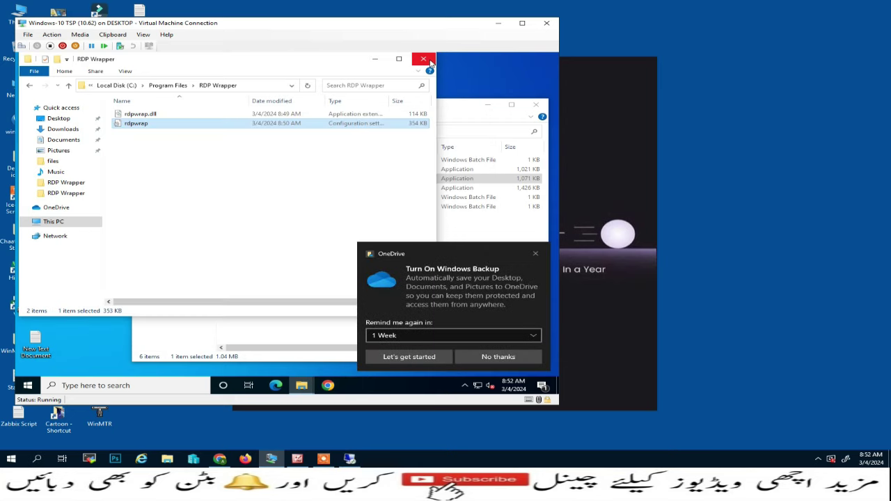
click(423, 58)
- Close the RDPWrap-v1.6.2 folder window and restart the Windows 10 guest
click(535, 104)
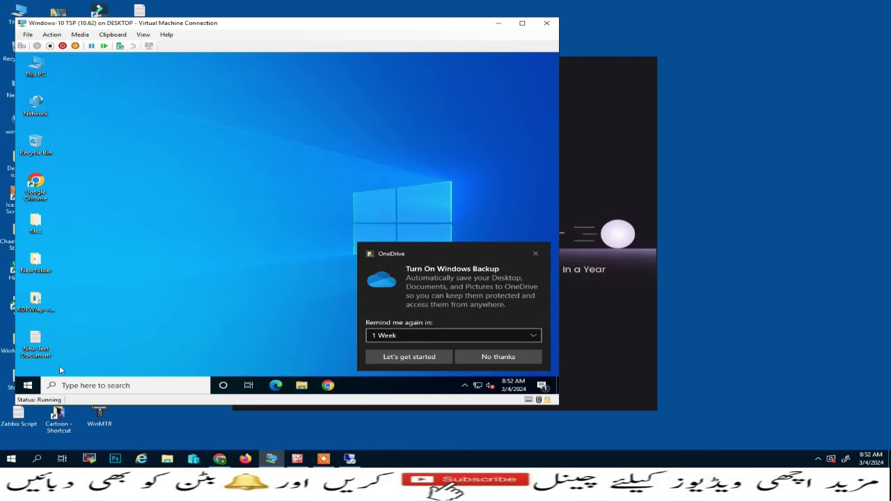
right_click(28, 385)
mouse_move(92, 358)
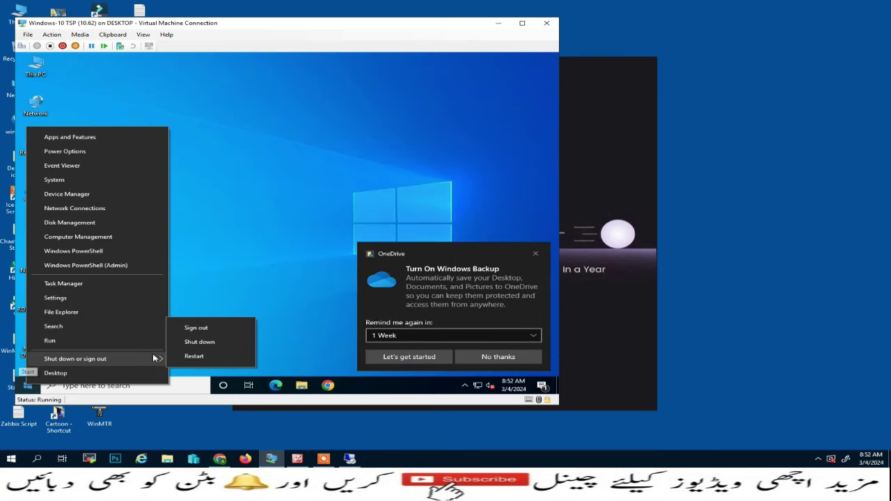
click(191, 356)
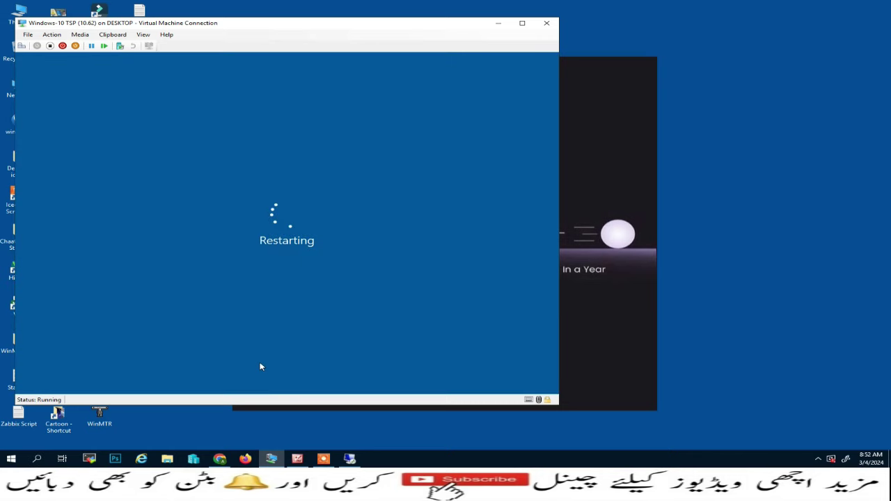
click(540, 94)
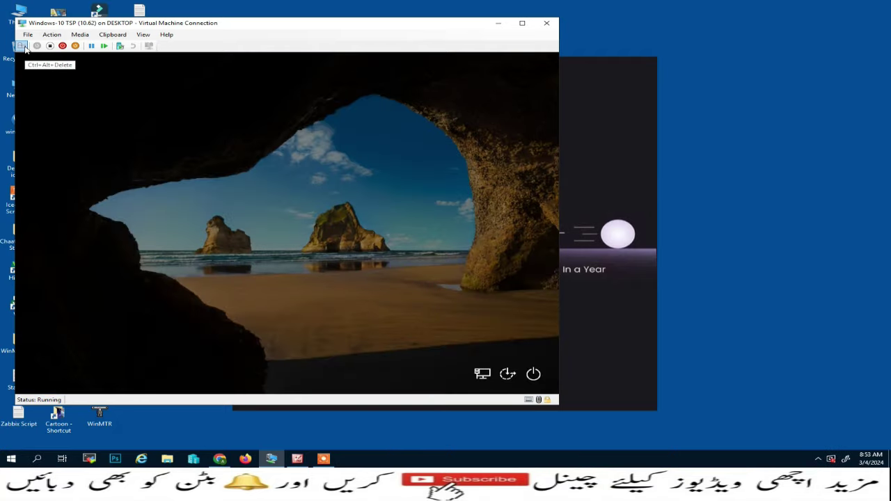
- Sign back in as Administrator, re-entering the password after an incorrect attempt
click(257, 263)
text(••)
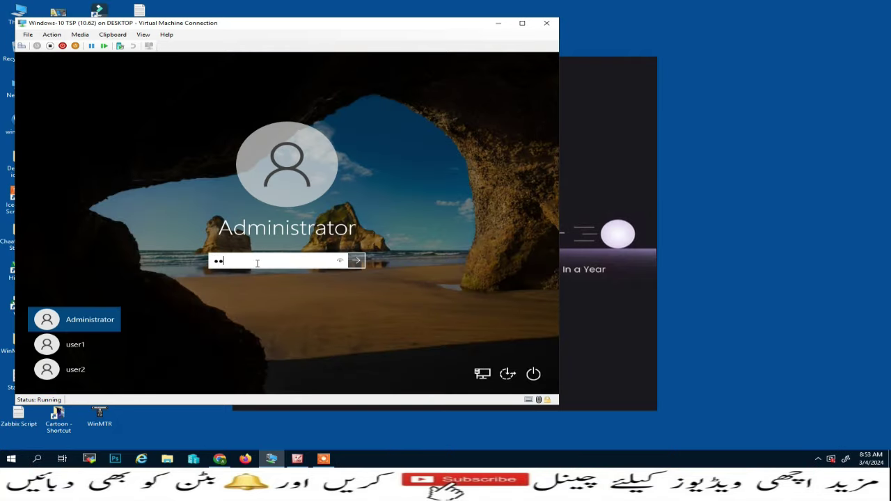
key(Return)
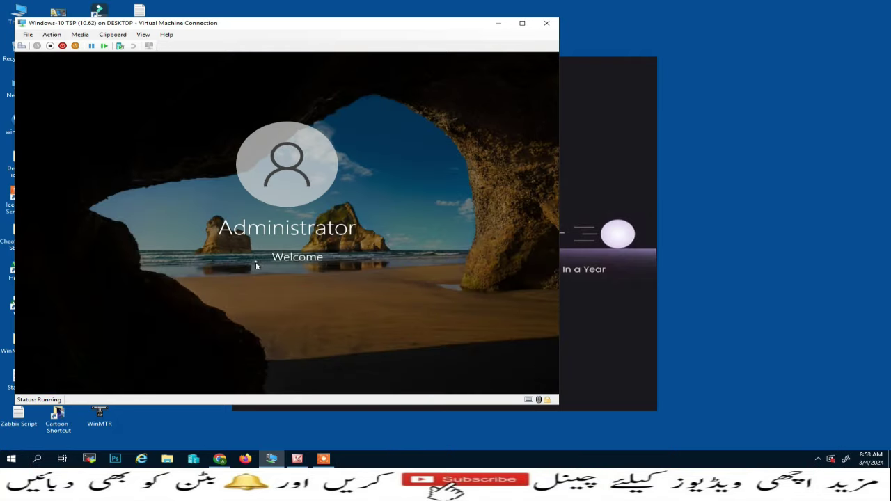
click(268, 274)
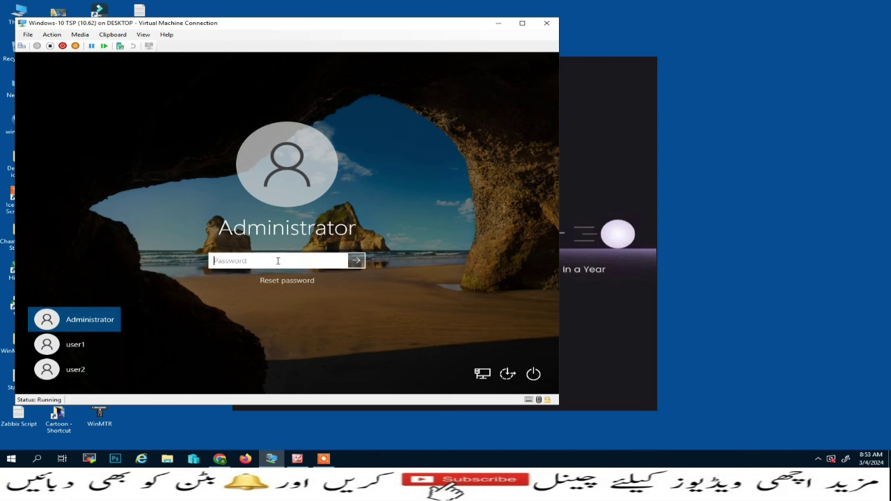
text(••)
key(Return)
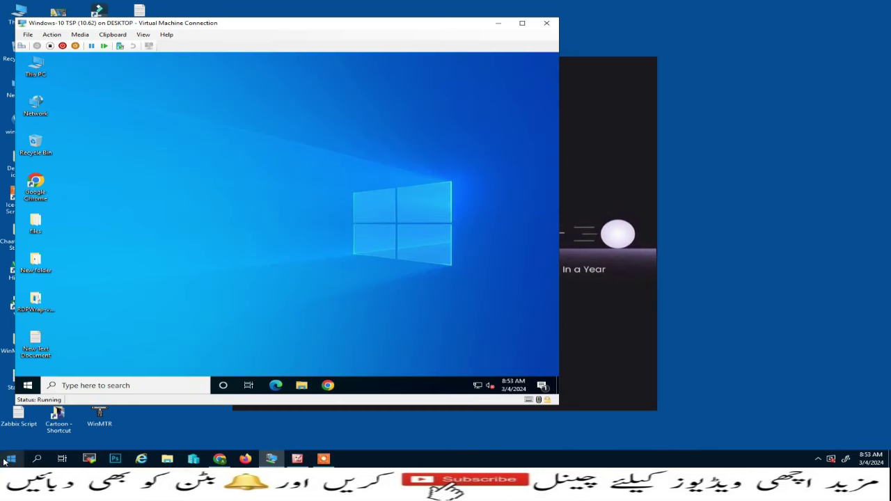
- Launch Remote Desktop Connection (mstsc) and connect to 192.168.10.62
right_click(5, 461)
click(38, 417)
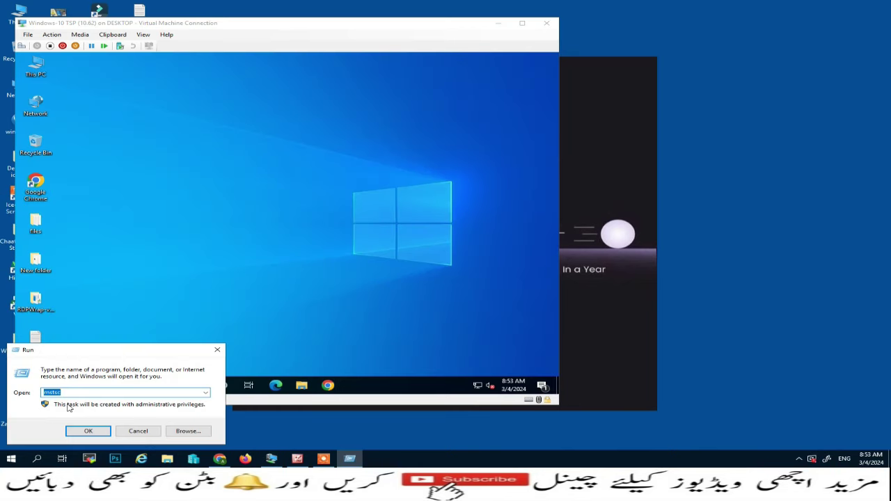
key(Return)
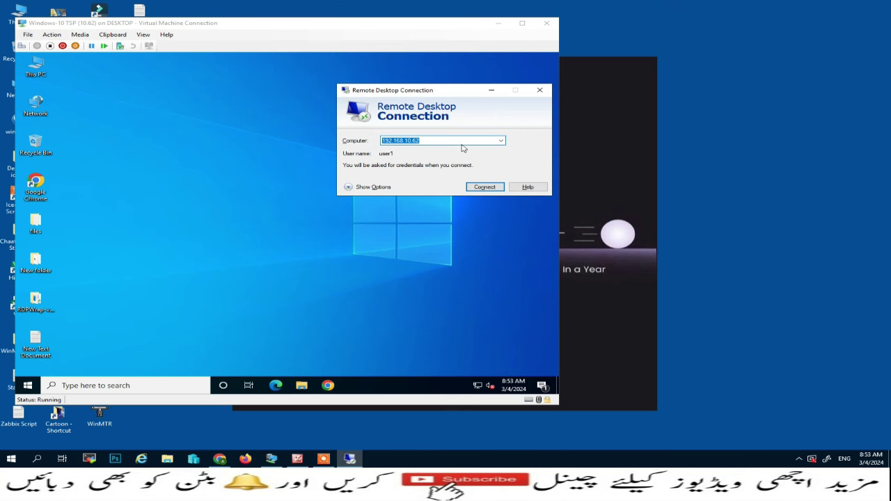
click(490, 188)
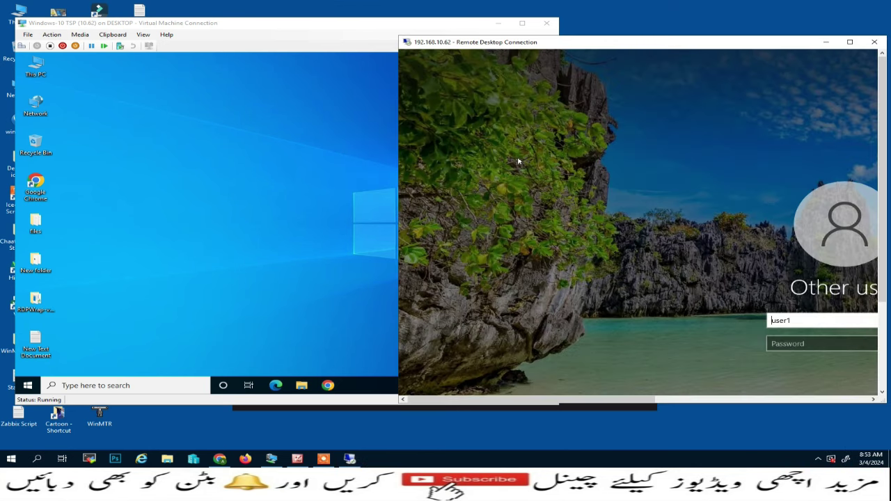
- Sign in as user1 with the account password and move the session window left
click(781, 342)
text(P)
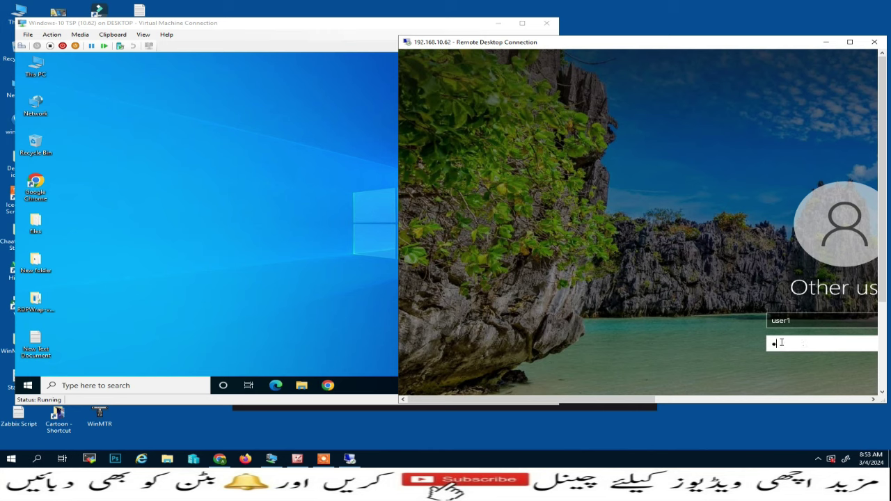
key(Return)
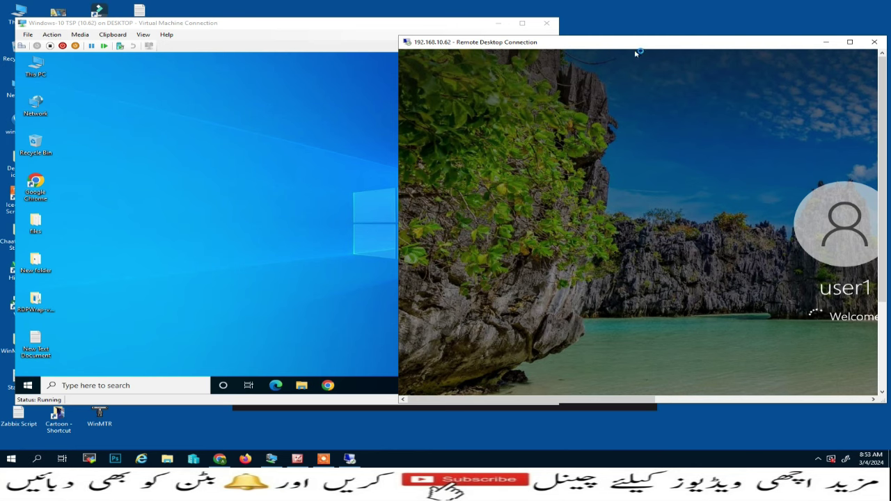
drag(634, 44, 452, 31)
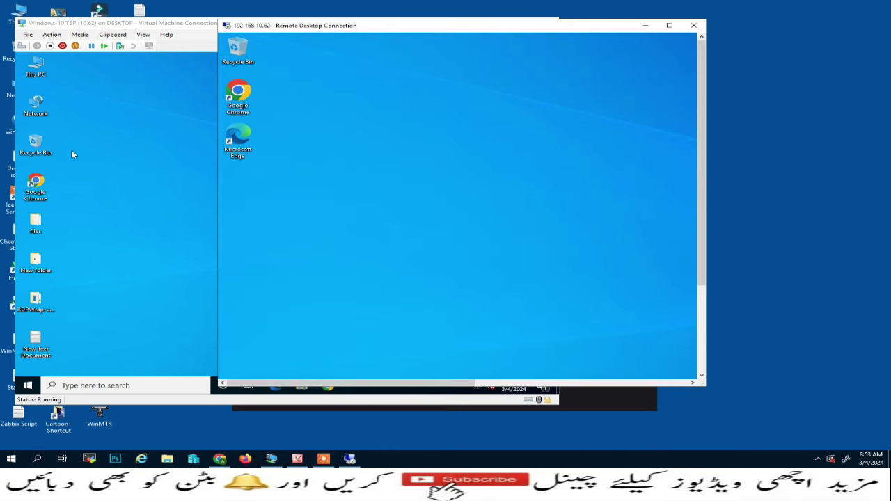
- Open a second mstsc session to 192.168.10.62 as user1 and move its window aside
right_click(11, 458)
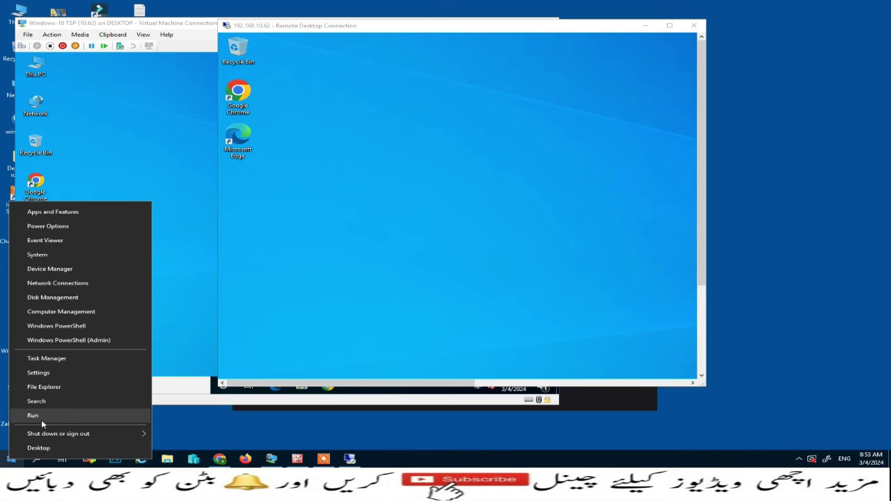
click(33, 415)
text(mstsc)
click(86, 430)
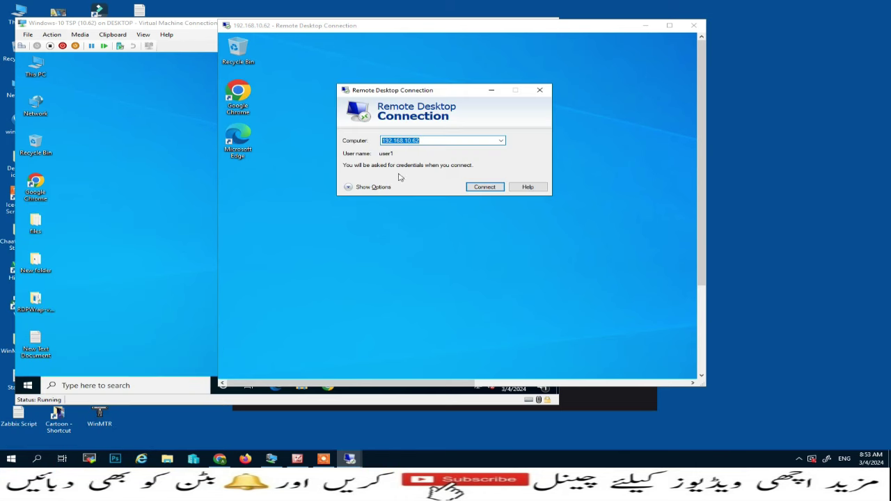
click(484, 187)
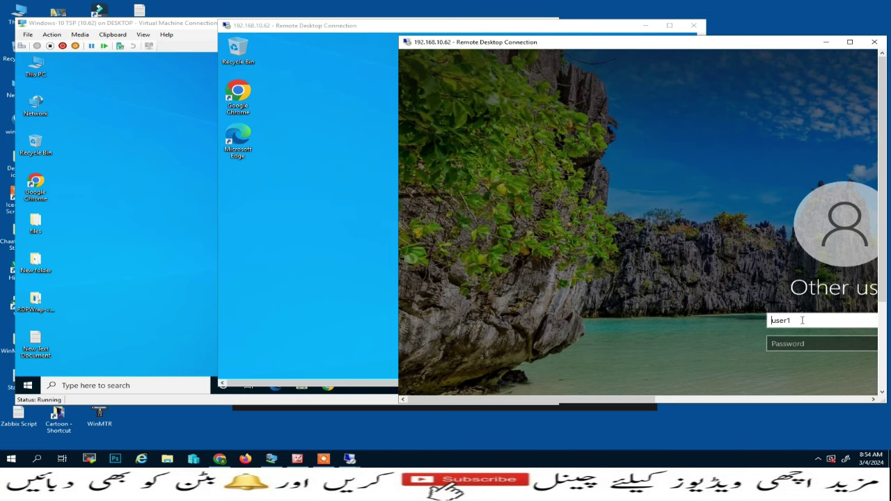
click(782, 346)
text(•)
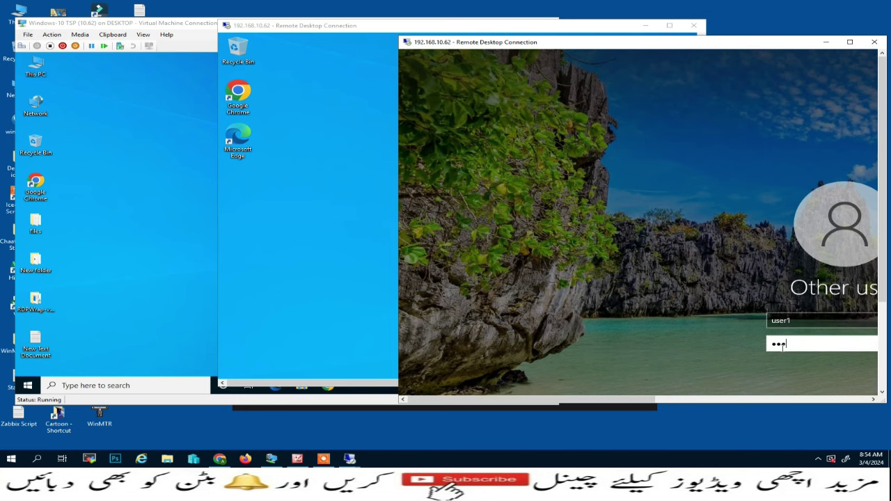
text(••)
key(Return)
drag(647, 48, 569, 32)
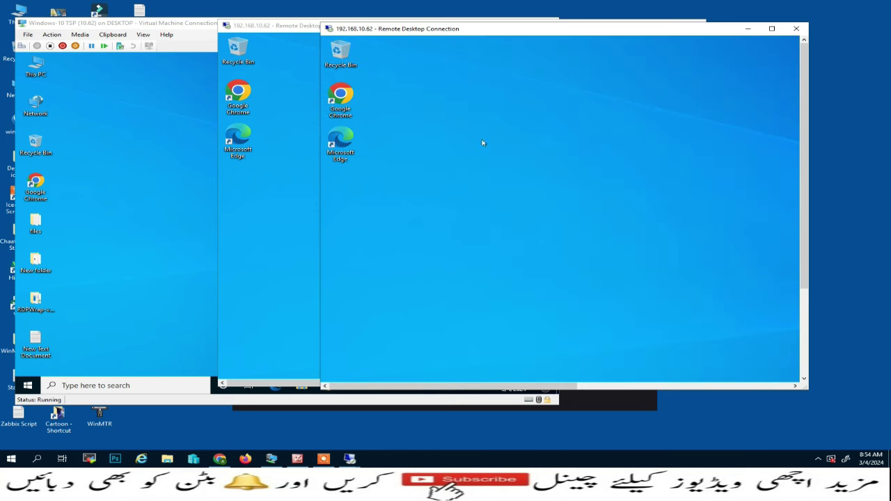
- Open a third user1 session to 192.168.10.62
right_click(11, 458)
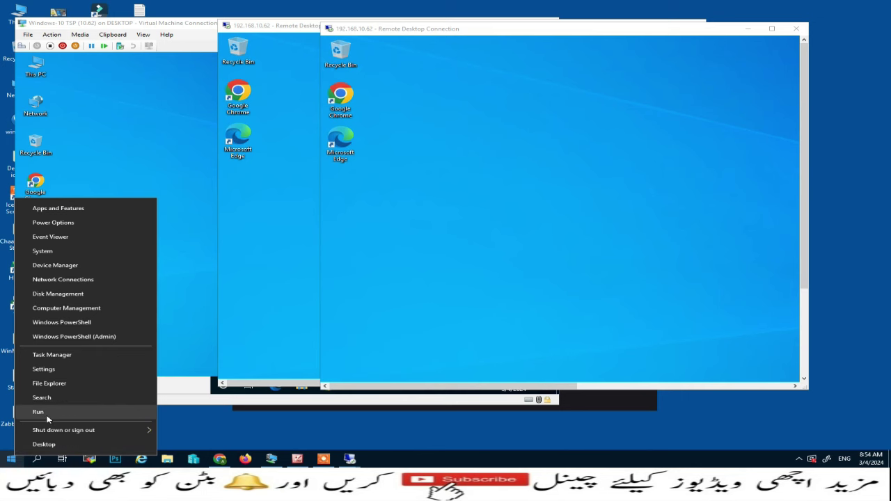
click(40, 412)
click(83, 431)
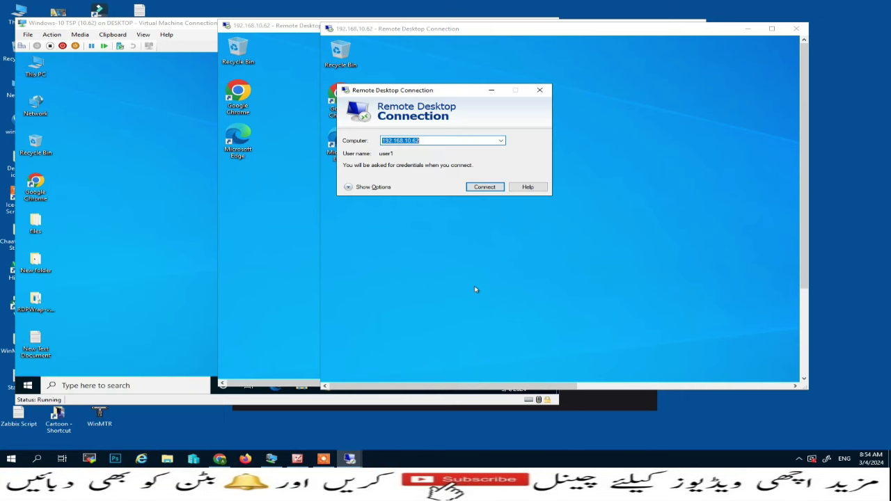
click(489, 188)
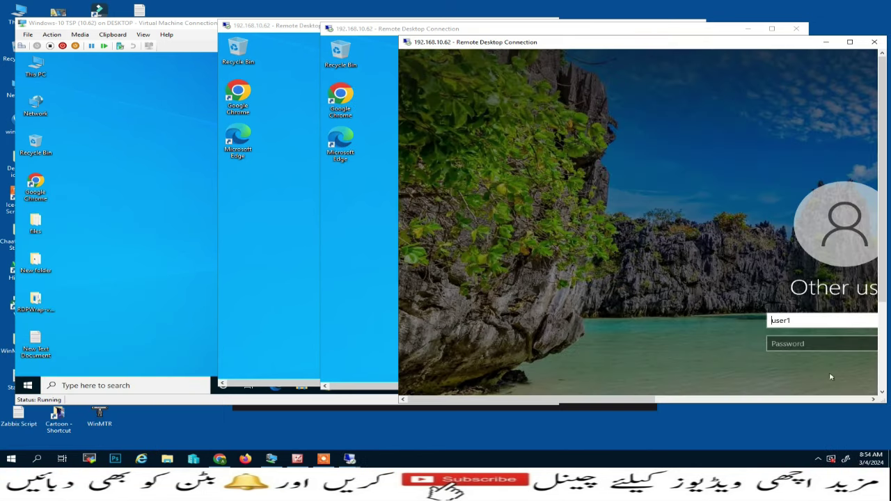
click(815, 345)
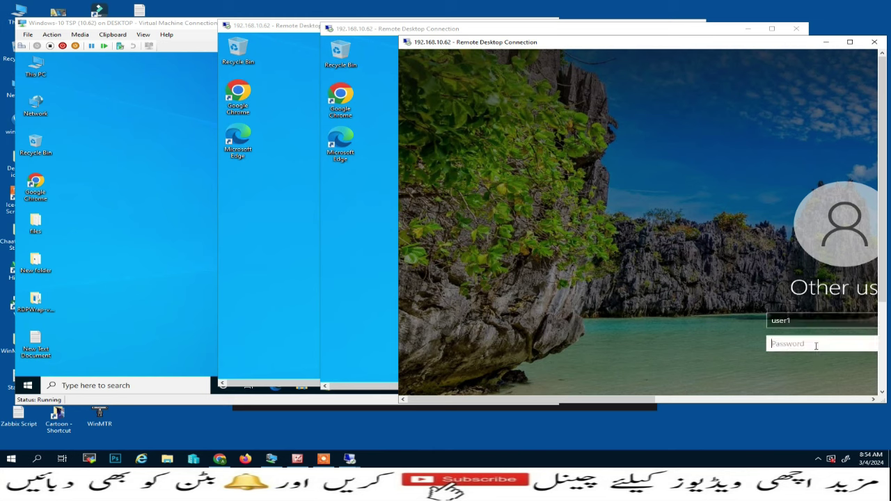
text(a)
key(Return)
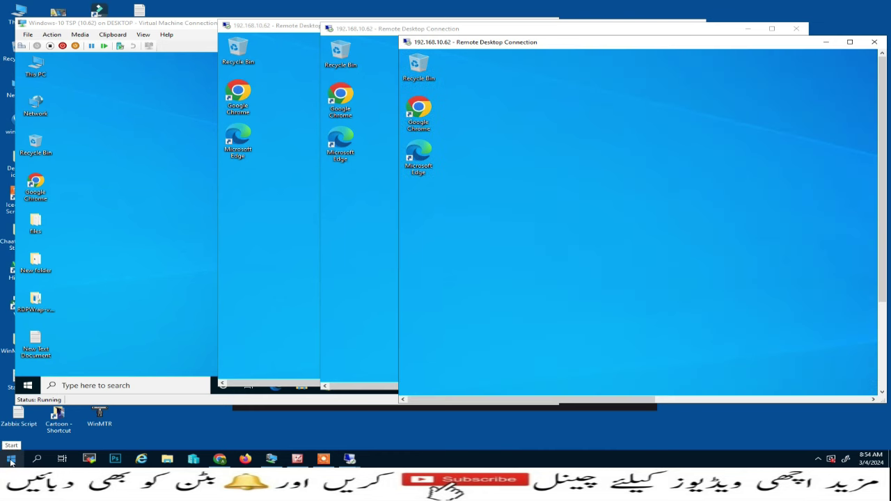
- Open a fourth user1 session to 192.168.10.62
right_click(10, 461)
click(121, 417)
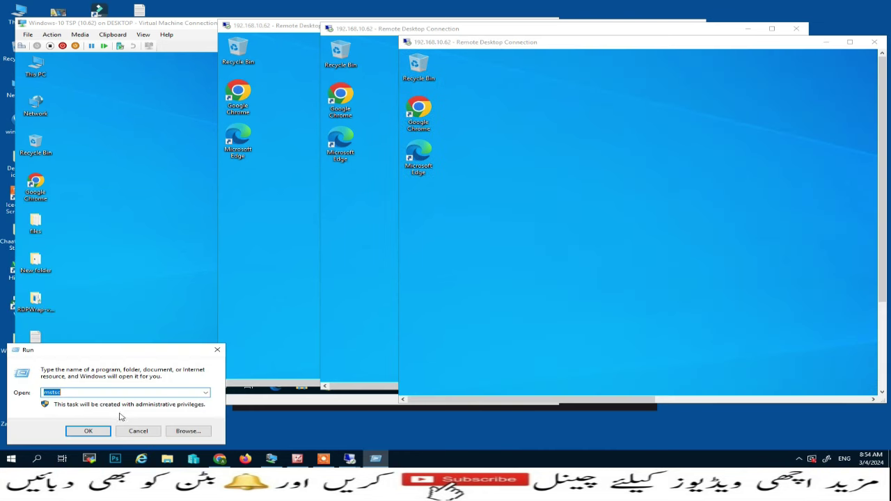
click(87, 430)
click(482, 187)
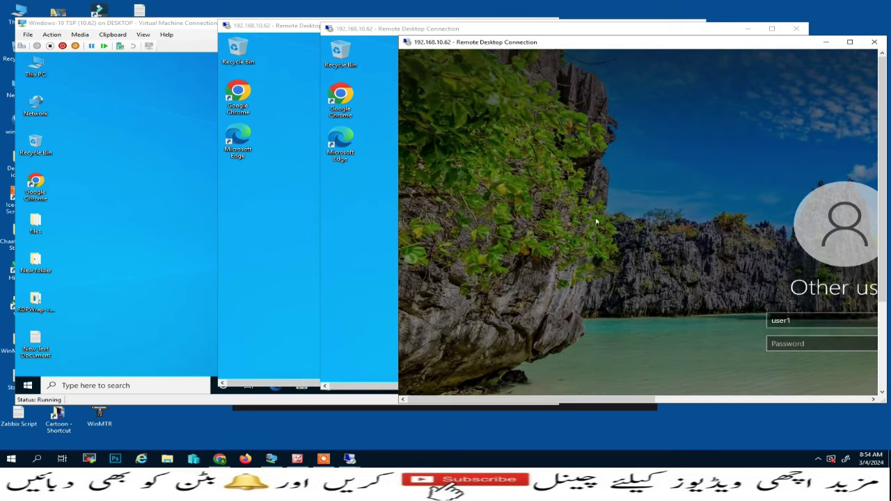
click(812, 341)
text(1)
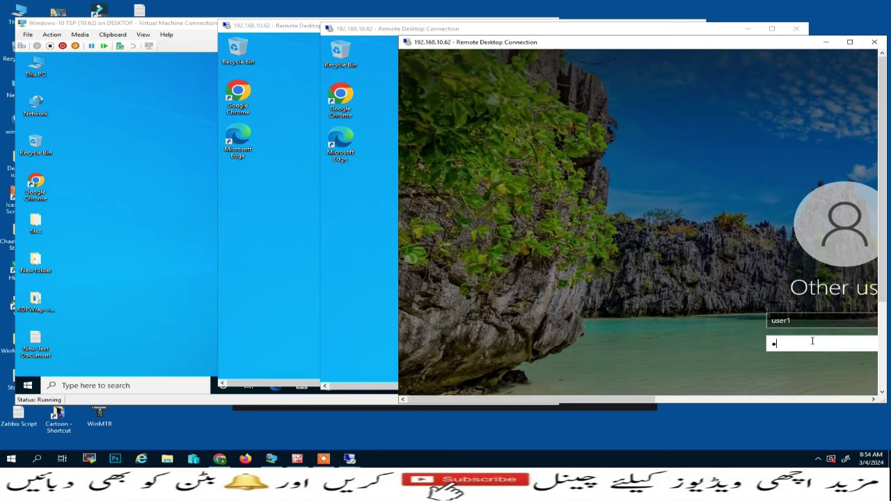
key(Return)
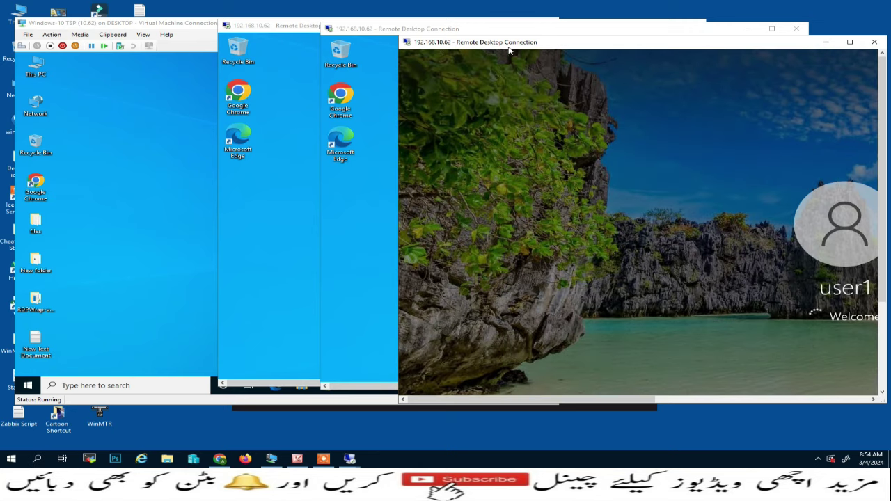
- Rearrange the session windows so several remote desktops are visible
drag(497, 48, 584, 45)
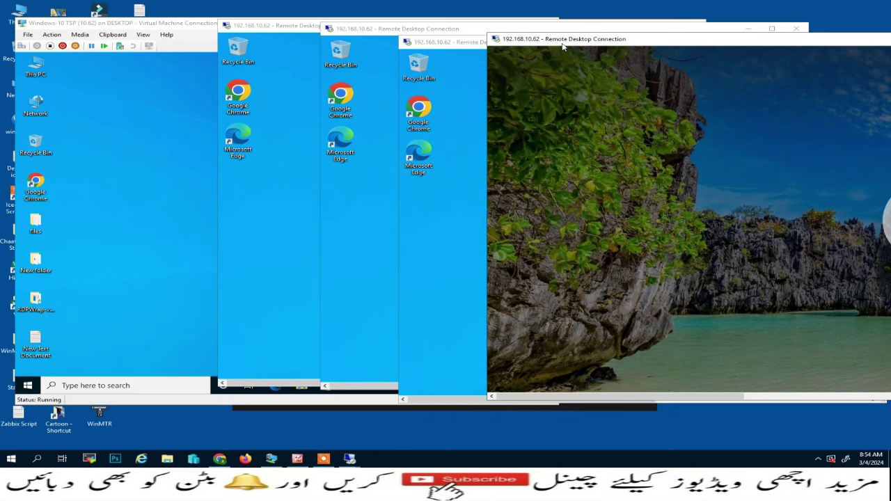
drag(578, 43, 552, 46)
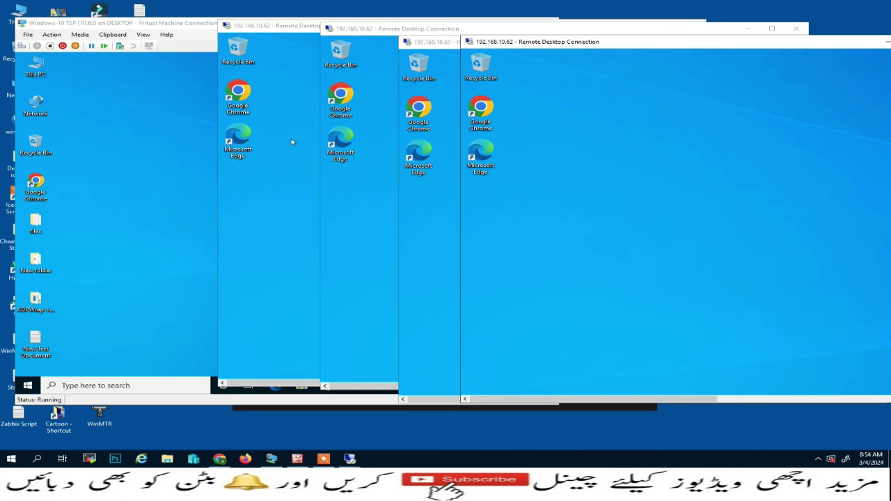
drag(700, 29, 680, 28)
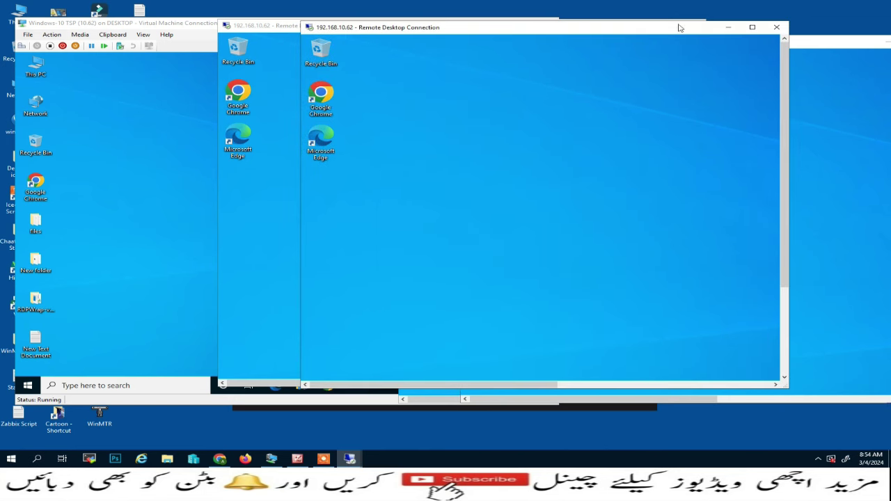
- Bring the leftmost remote session forward and open its Personalization Themes page
click(858, 43)
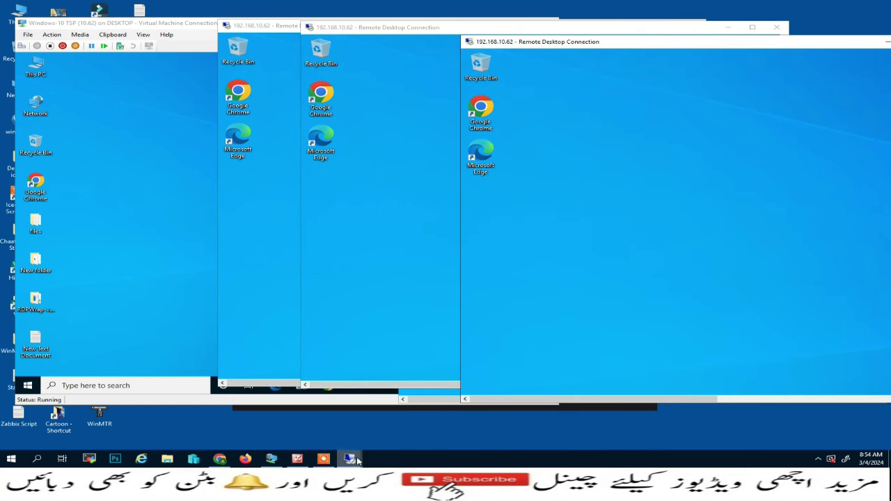
mouse_move(352, 458)
click(426, 423)
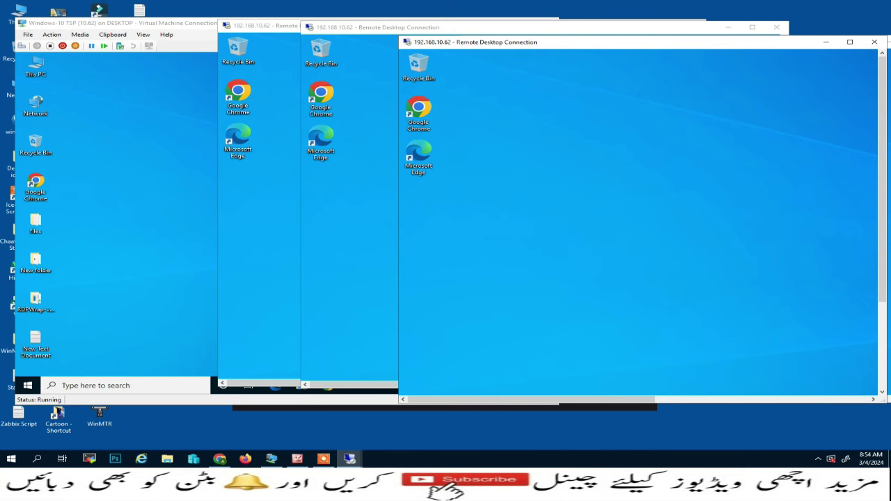
click(474, 412)
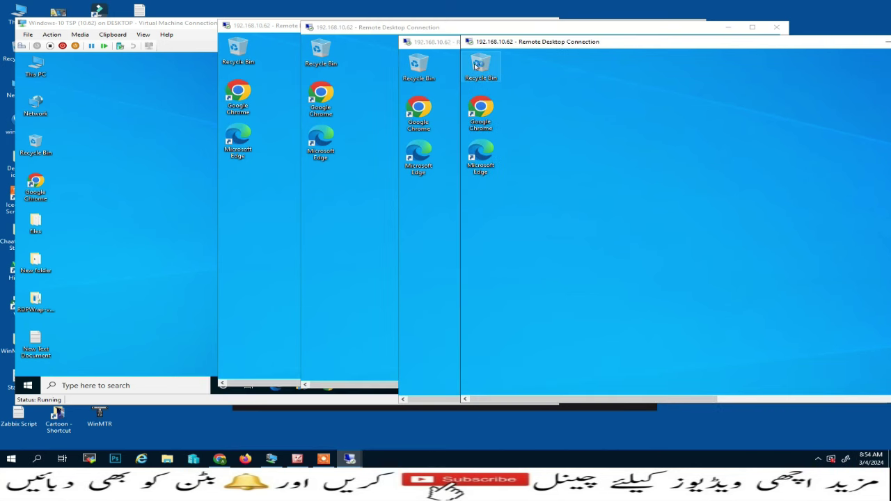
click(240, 201)
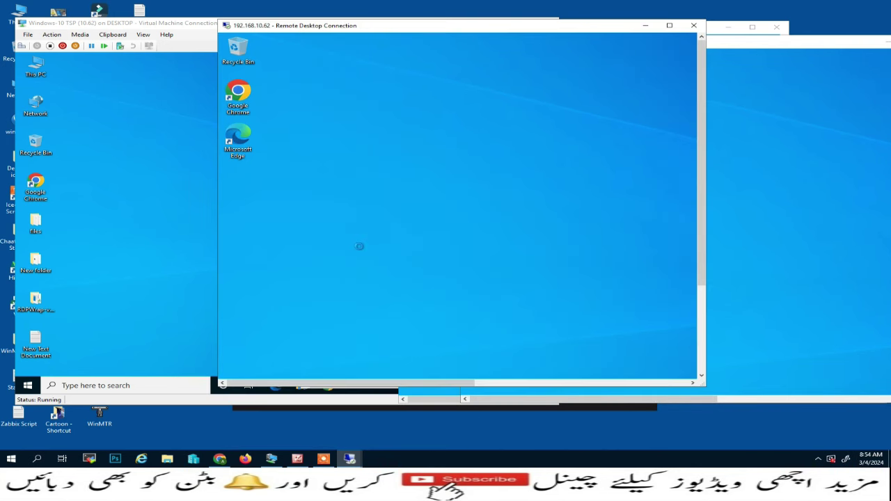
key(shift+F10)
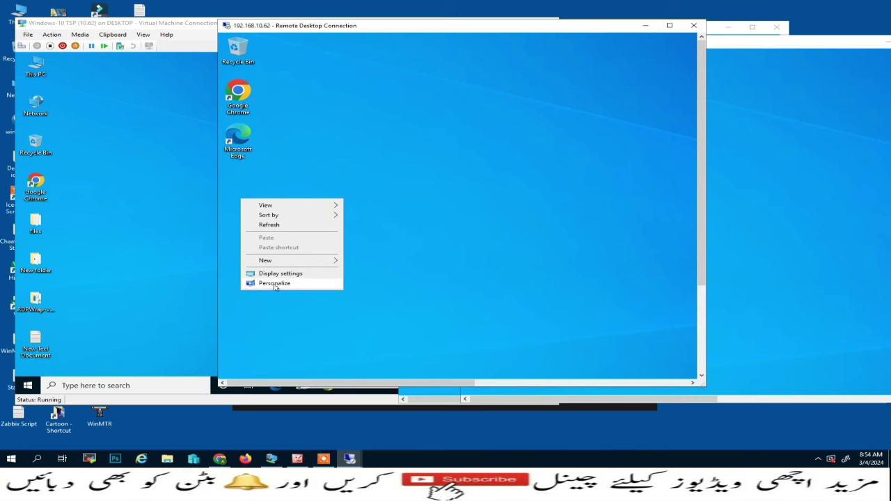
click(275, 284)
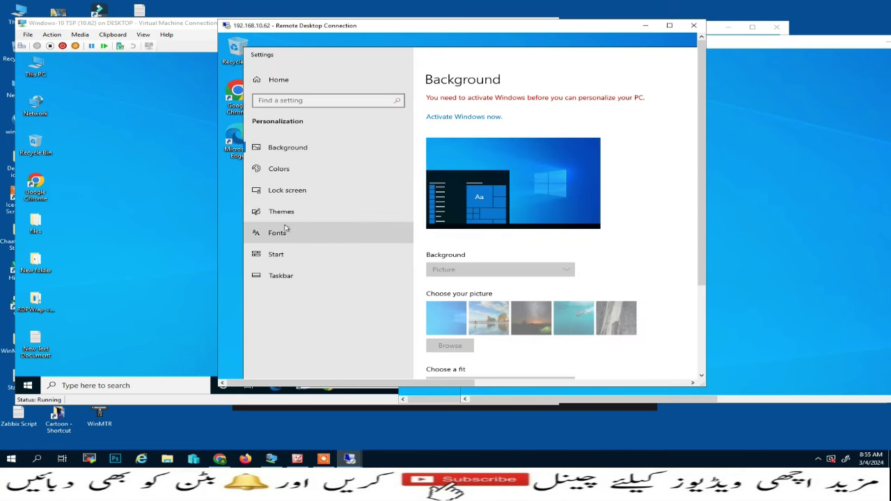
click(353, 201)
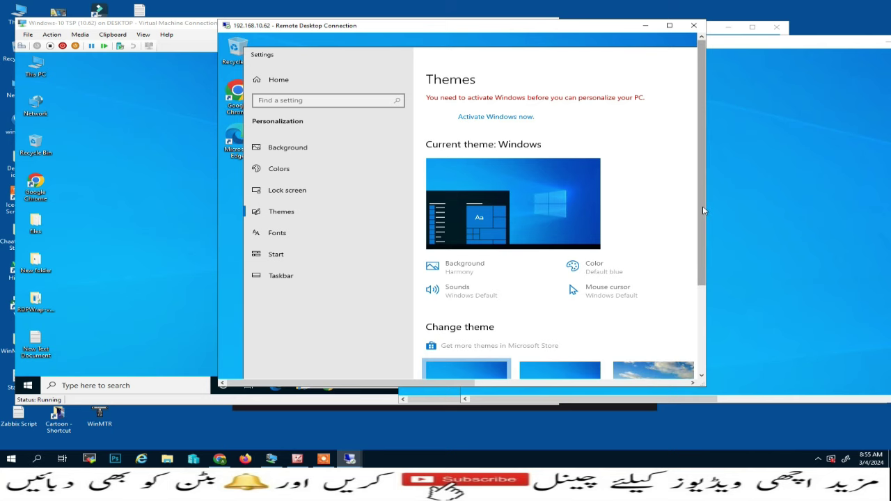
- Enable the Network icon in Desktop icon settings, apply, and close Settings
drag(701, 209, 694, 315)
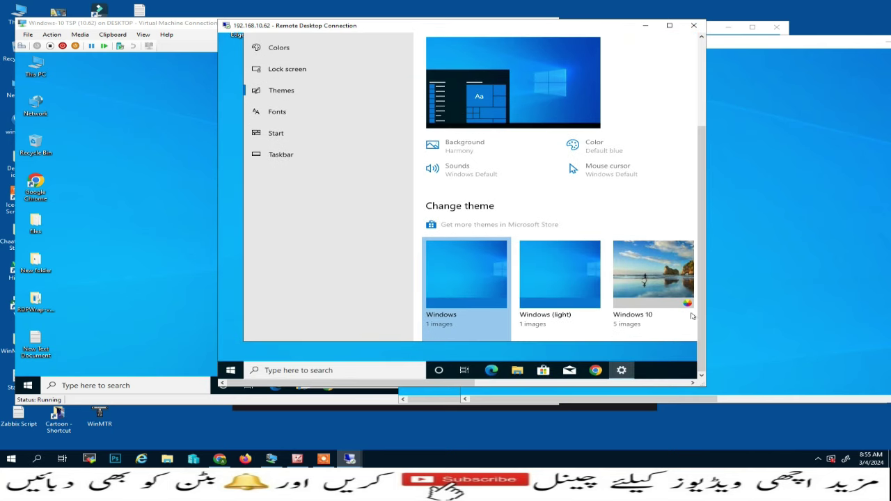
drag(704, 233, 693, 140)
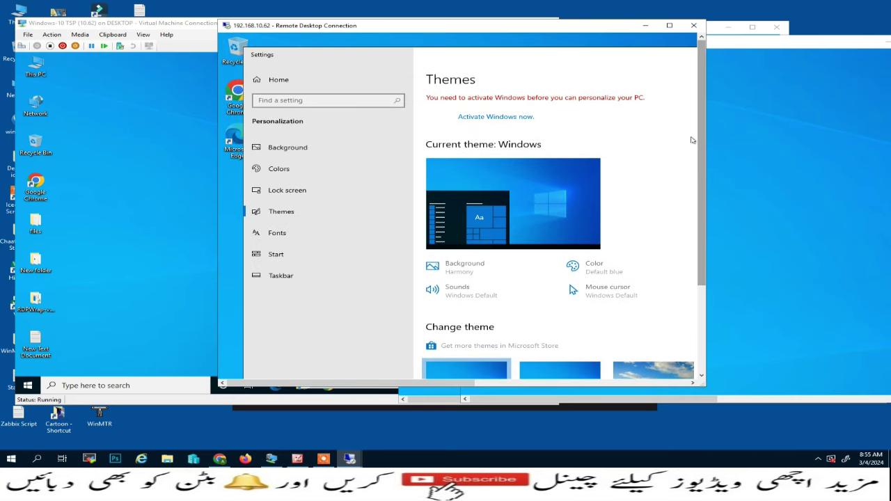
double_click(554, 62)
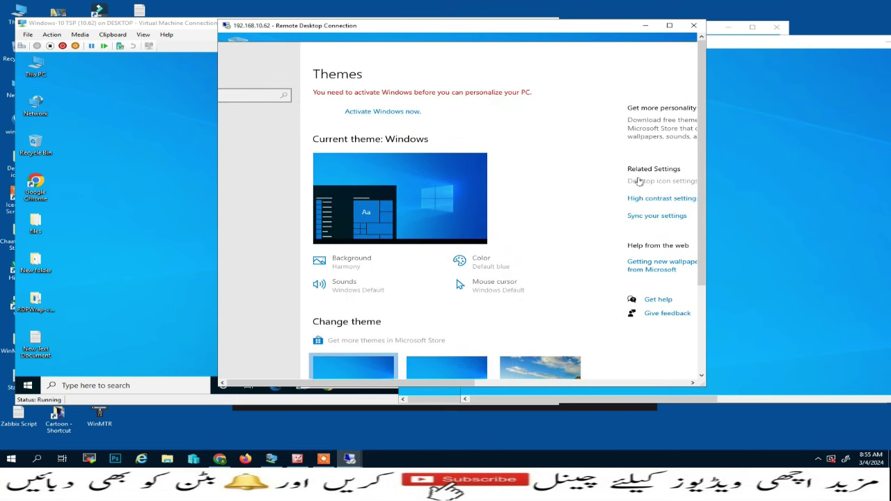
click(616, 181)
click(297, 141)
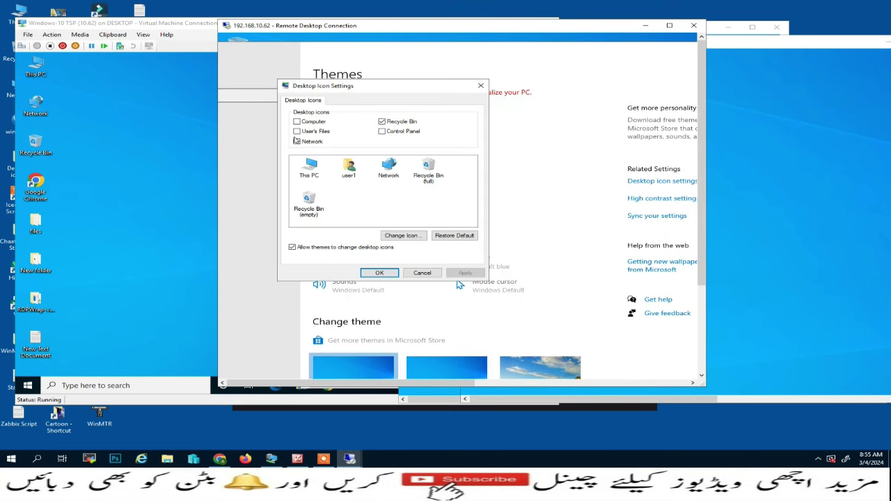
click(380, 272)
double_click(685, 52)
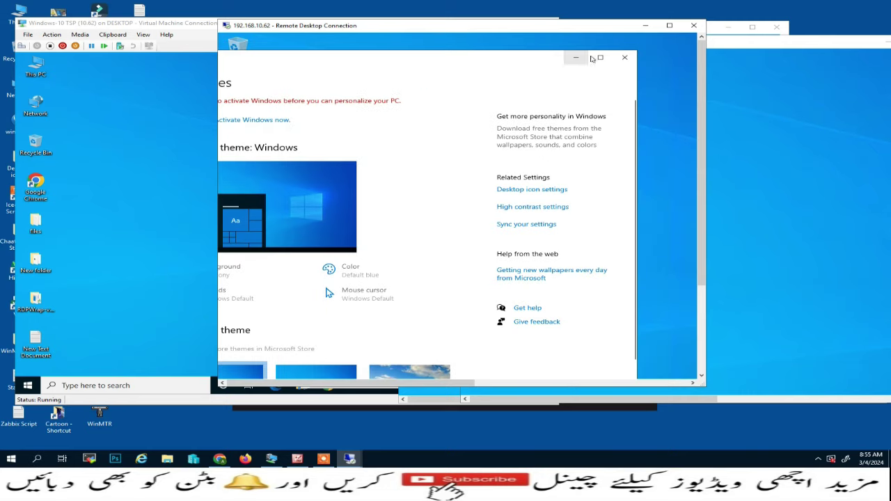
click(623, 58)
- Refresh the desktops of the two front sessions to show This PC and Network
right_click(408, 138)
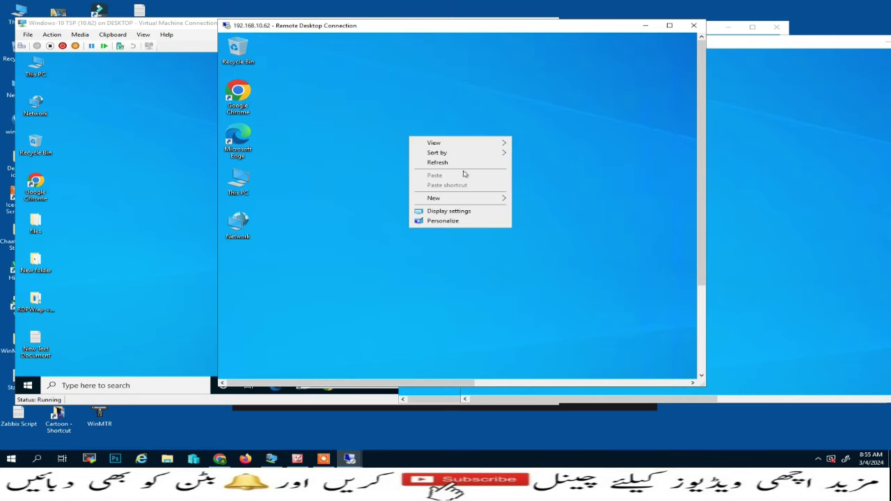
click(461, 164)
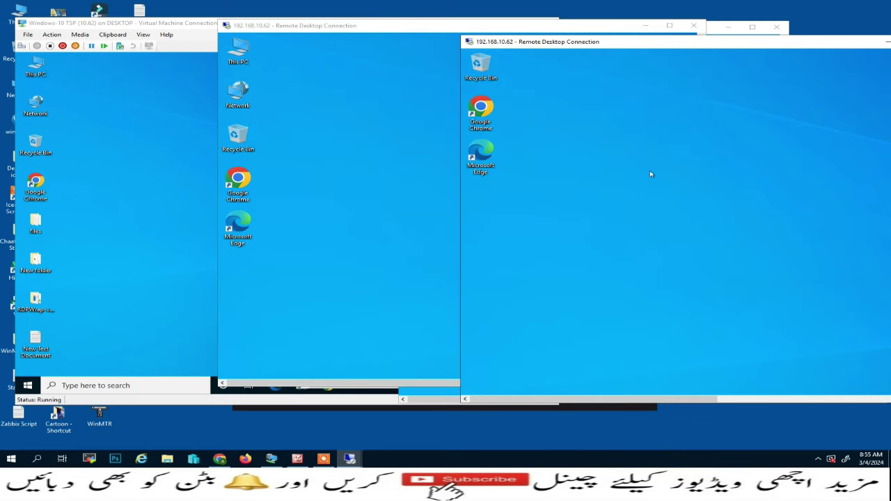
right_click(651, 174)
click(665, 201)
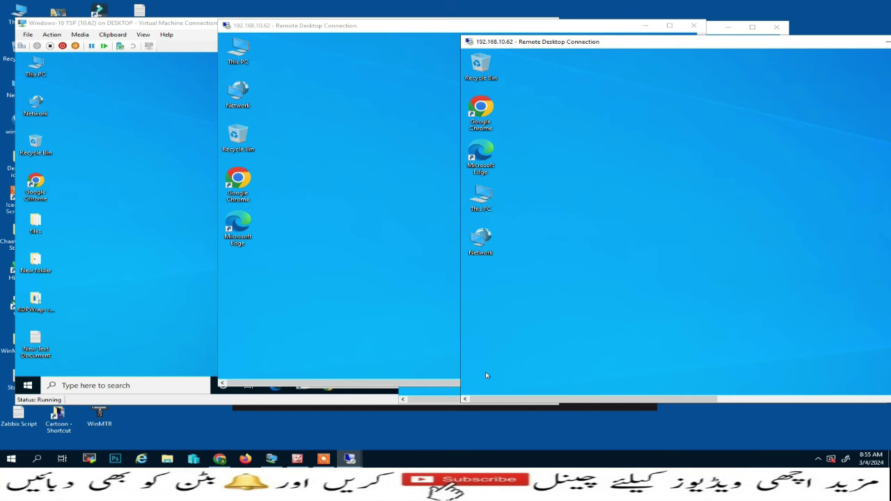
- Bring each remaining session forward in turn and refresh its desktop
mouse_move(355, 459)
click(332, 429)
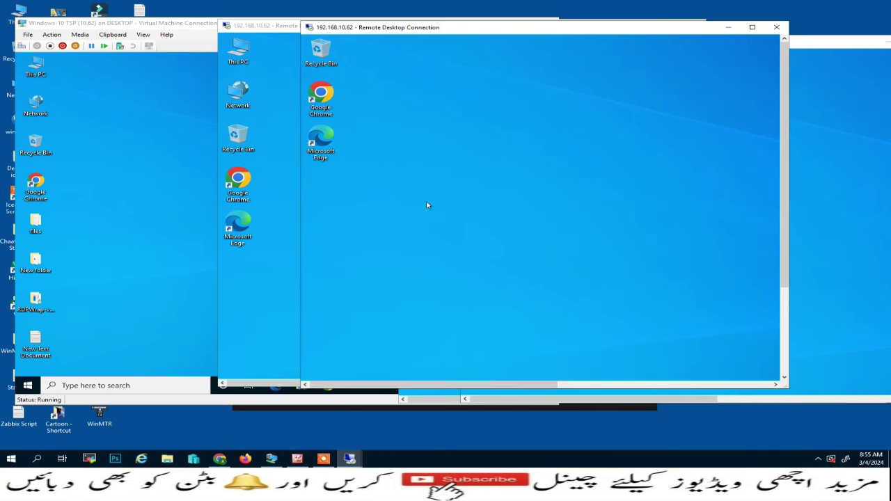
right_click(438, 167)
click(459, 190)
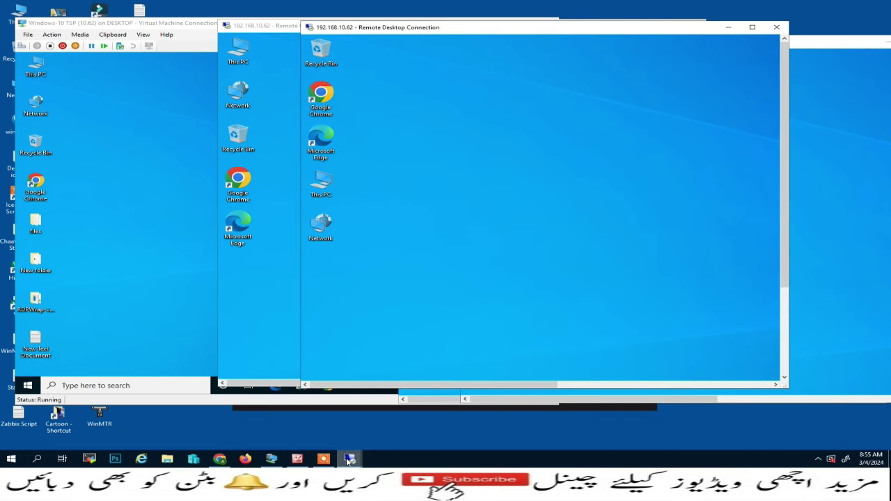
mouse_move(351, 460)
click(402, 423)
right_click(596, 185)
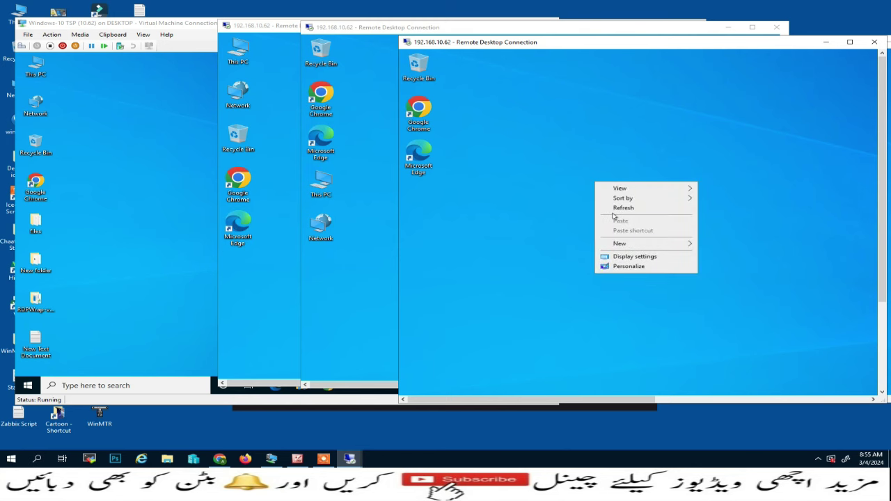
click(613, 210)
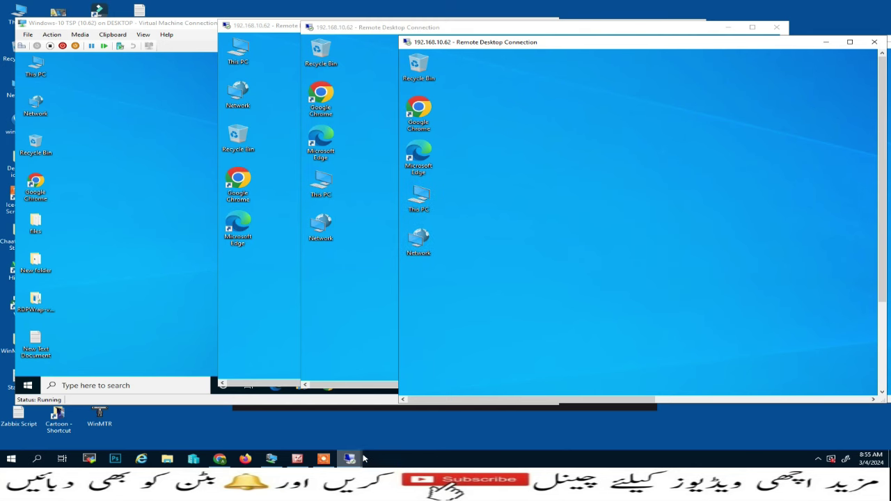
mouse_move(352, 459)
click(388, 443)
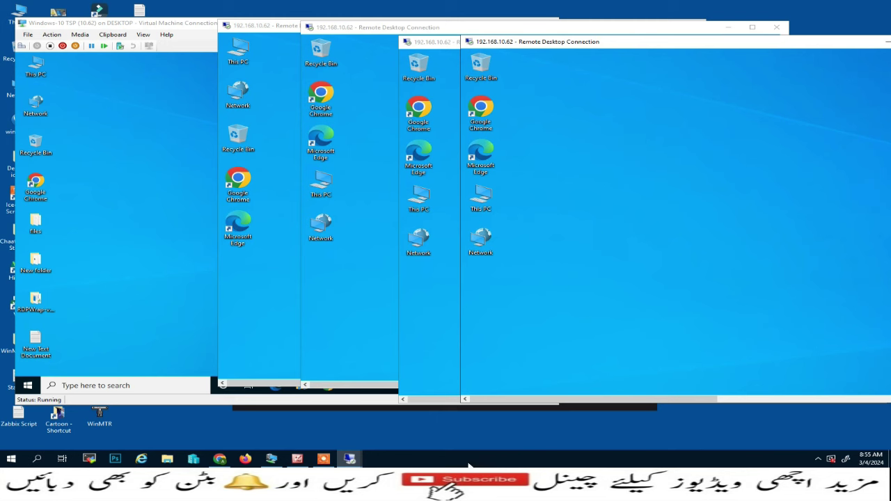
- Launch mstsc, change the user name to the second user, and connect to 192.168.10.62
right_click(11, 458)
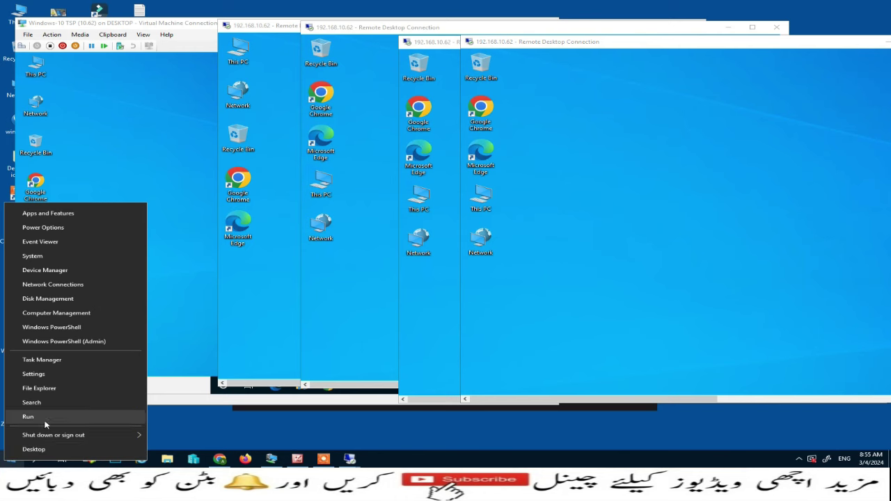
click(42, 412)
click(85, 429)
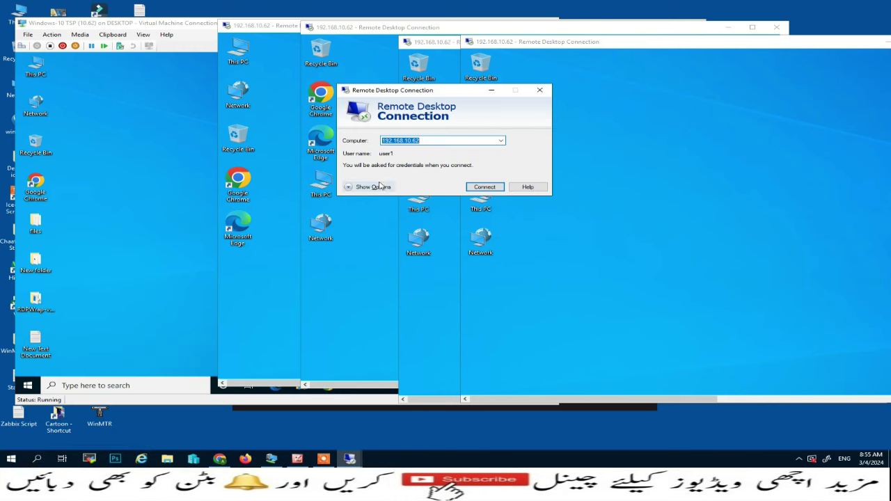
click(365, 186)
click(440, 186)
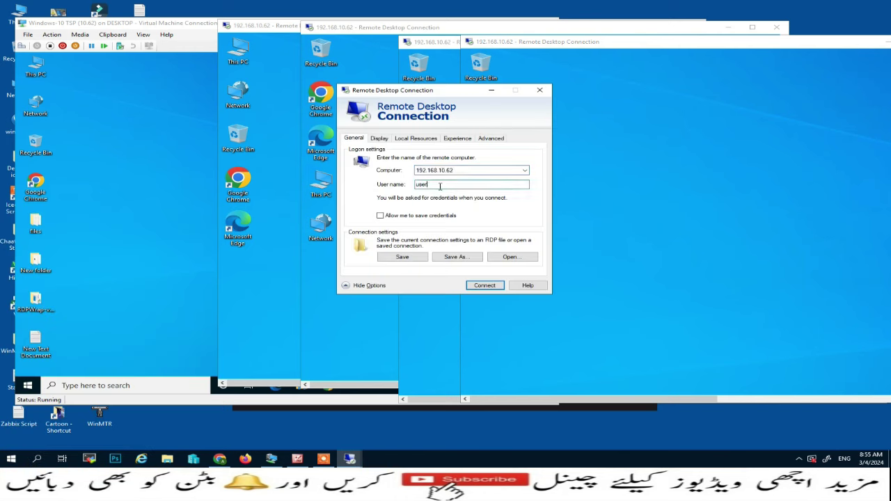
click(485, 286)
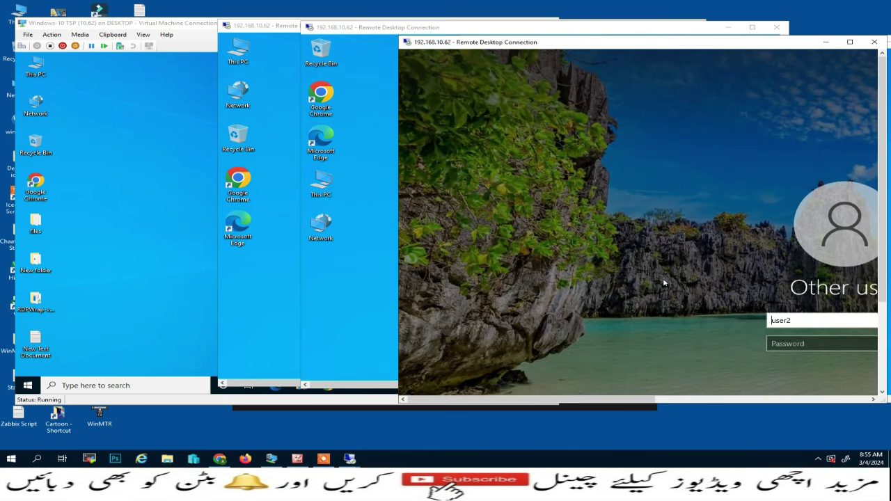
- Sign in with the second user's password and move the session window centre-left
click(797, 345)
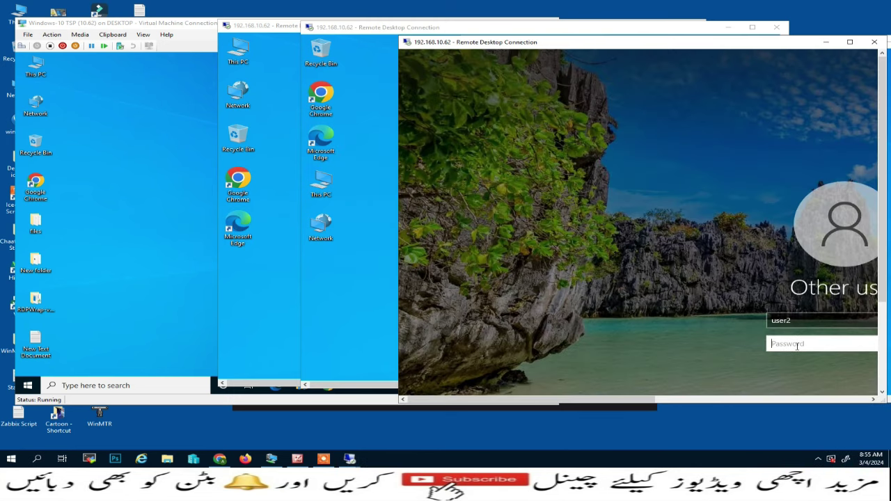
text(1234)
key(Return)
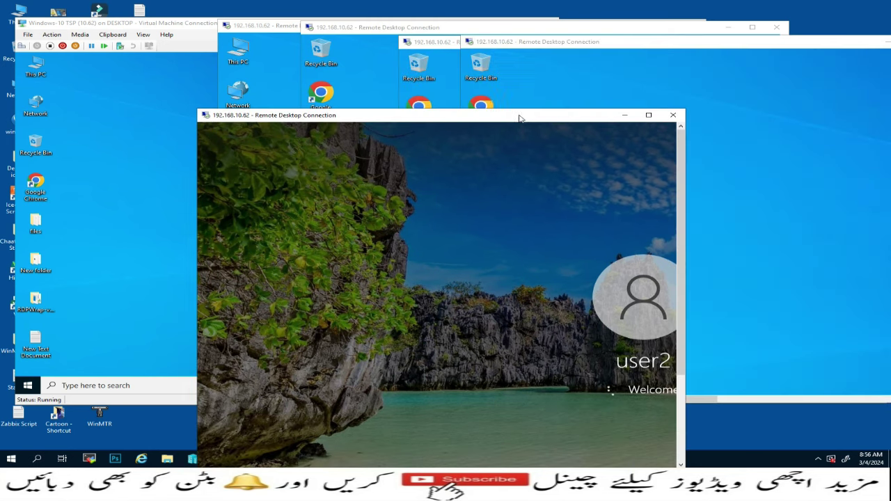
drag(721, 44, 489, 103)
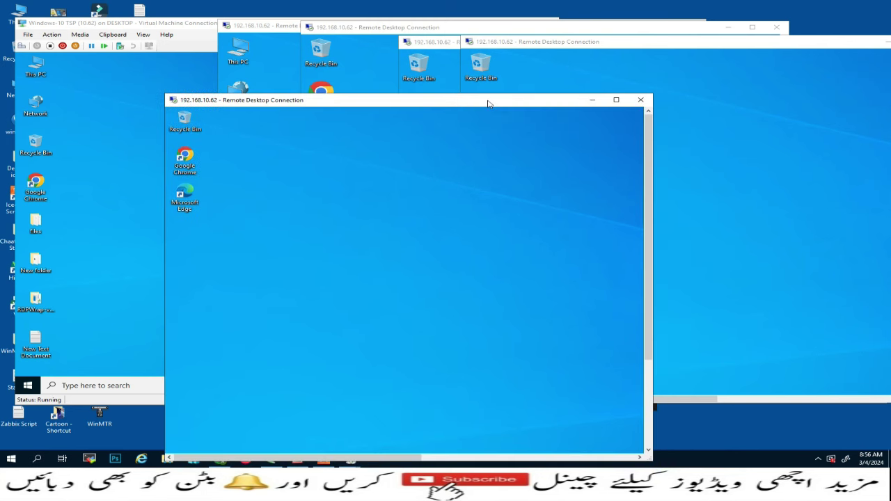